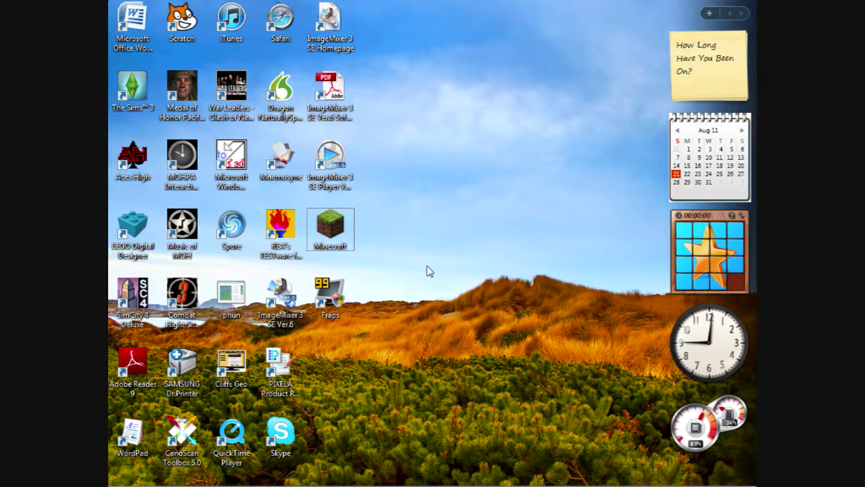
- Find the %appdata% location from the system search and open the Roaming folder
key(super)
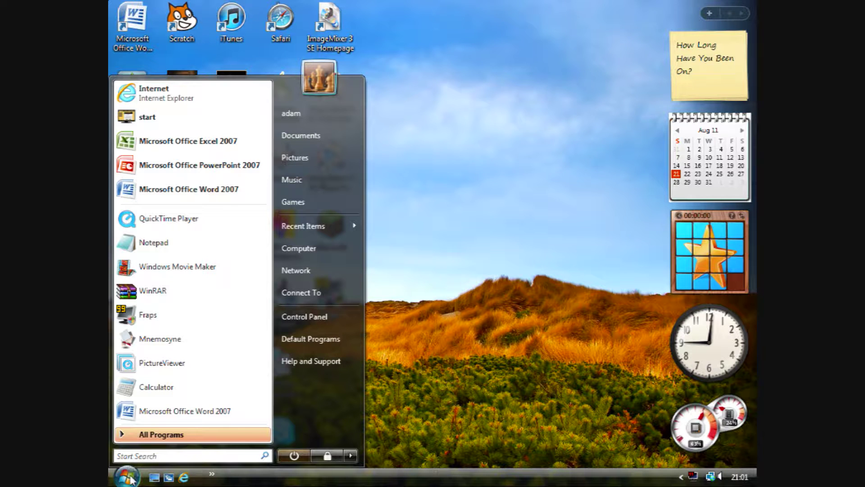
text(%appd)
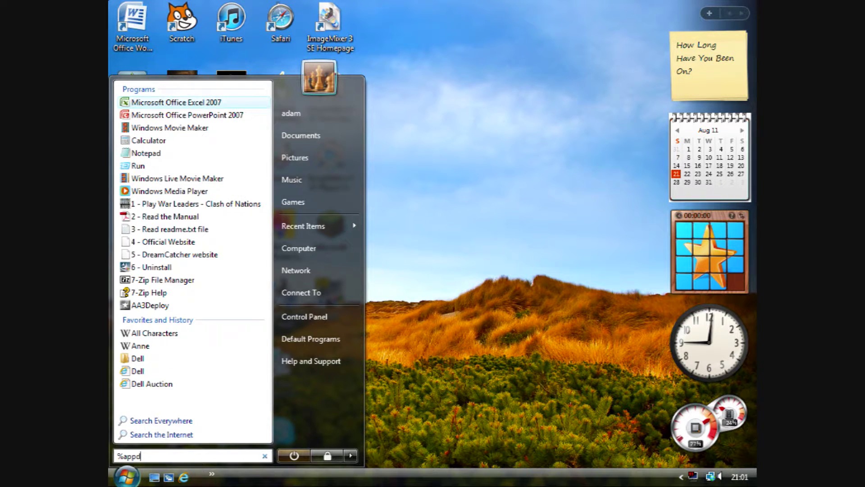
text(ata%)
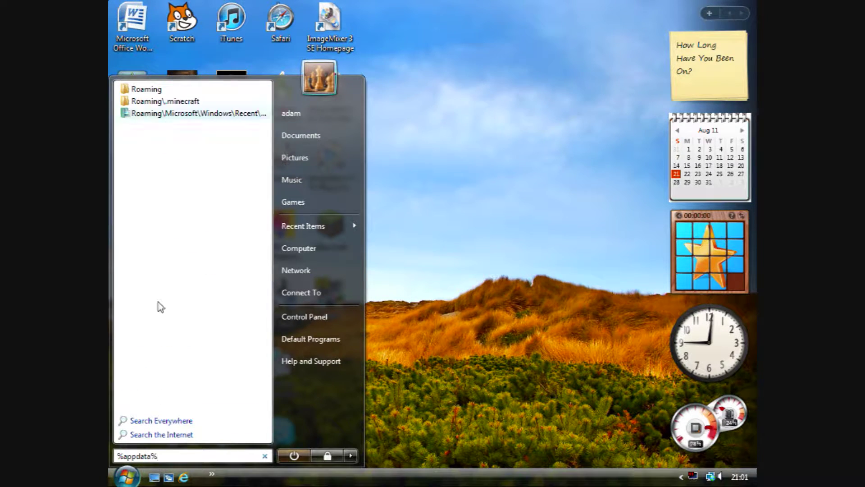
click(147, 89)
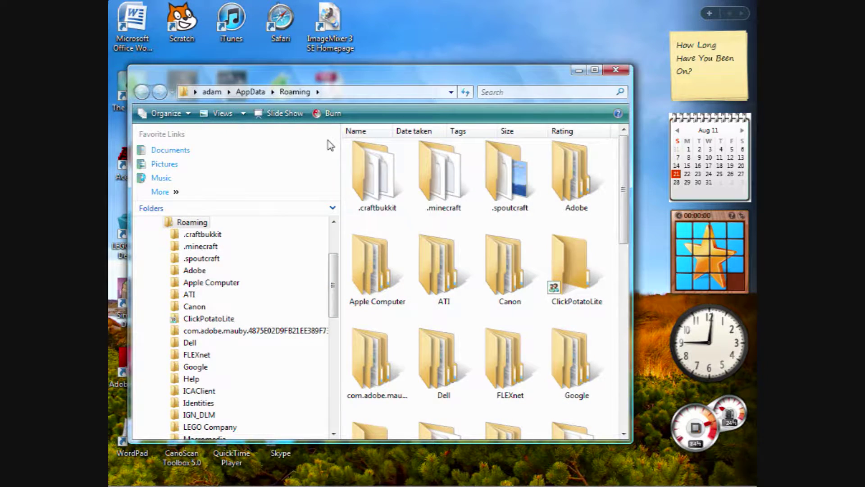
- Move the .minecraft folder from Roaming to an empty spot on the desktop and close the folder window
right_click(435, 187)
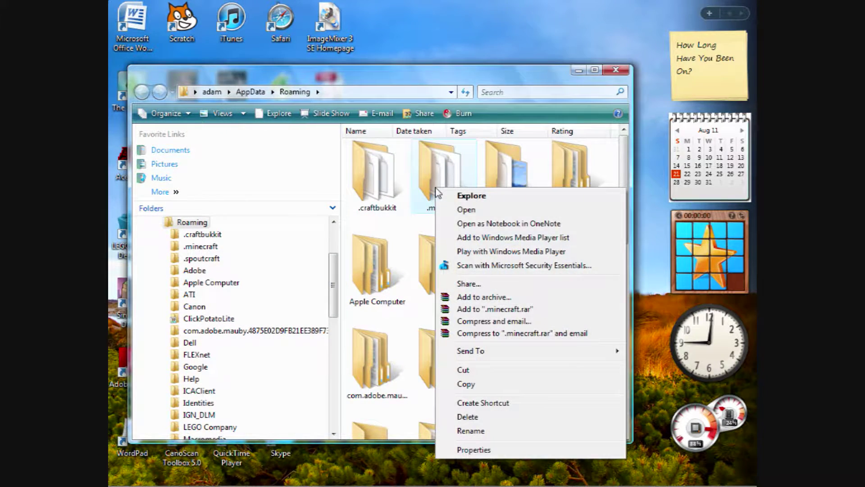
click(465, 370)
drag(448, 74, 408, 292)
right_click(431, 142)
click(474, 213)
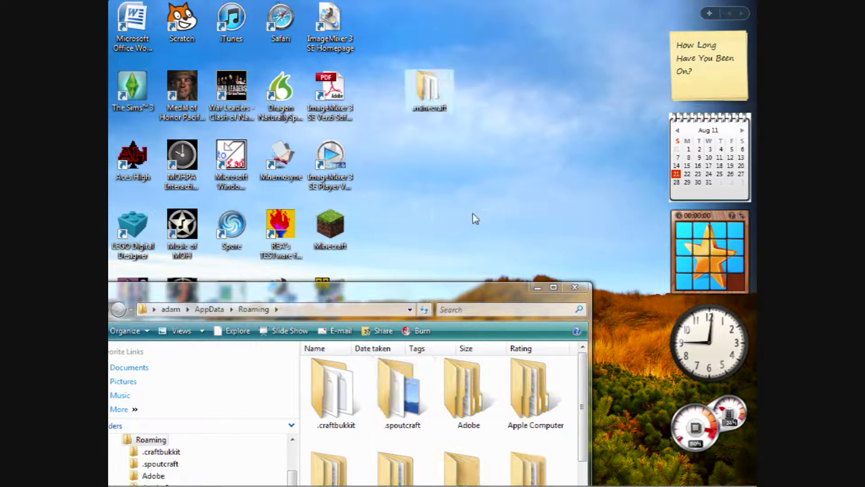
drag(415, 286, 434, 167)
click(587, 161)
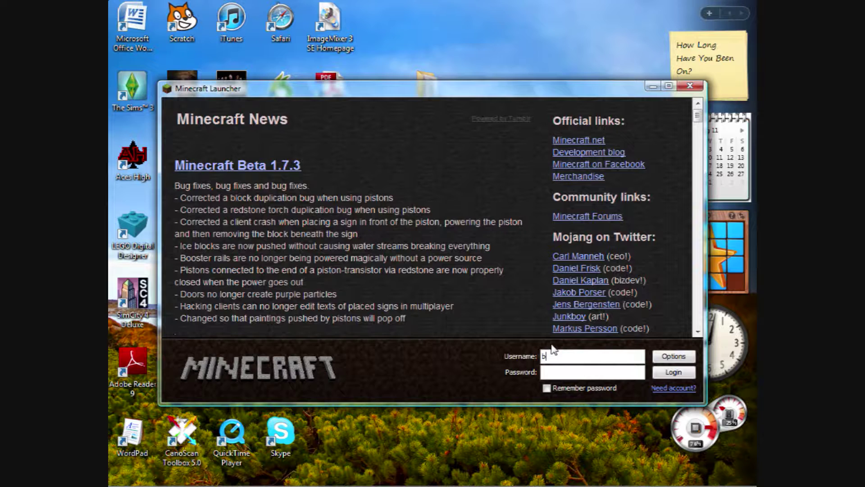
- Log in to the Minecraft launcher with the account username and password, and close the game once its main menu loads
text(d)
click(656, 373)
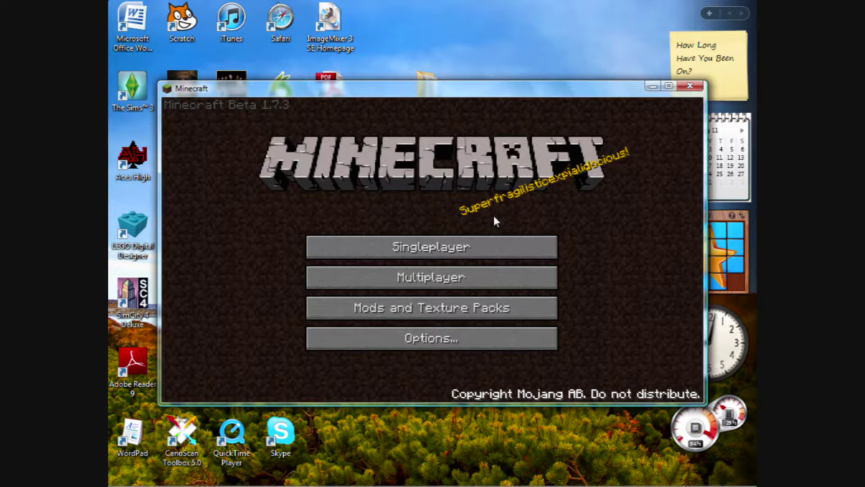
click(690, 86)
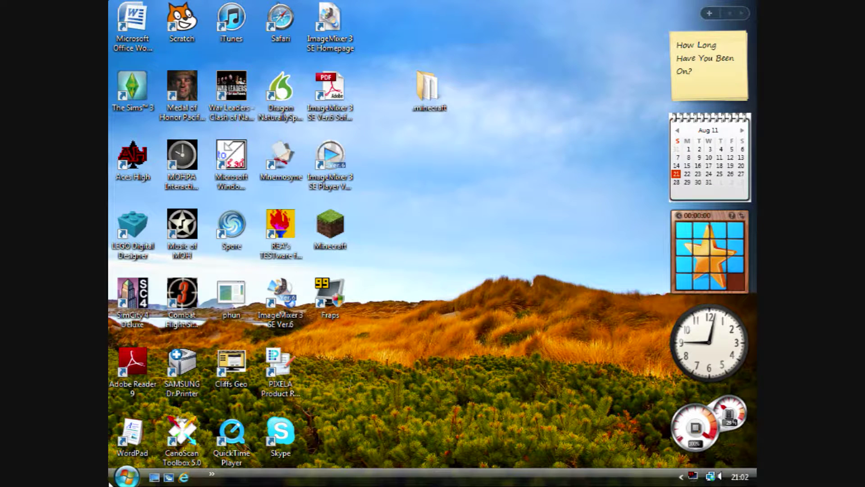
- Open the freshly generated .minecraft folder inside the %appdata% Roaming folder
click(115, 483)
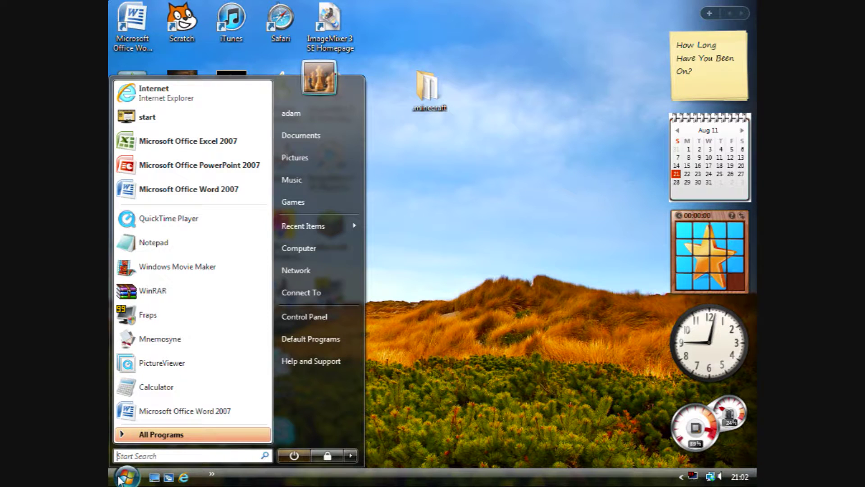
text(%appda)
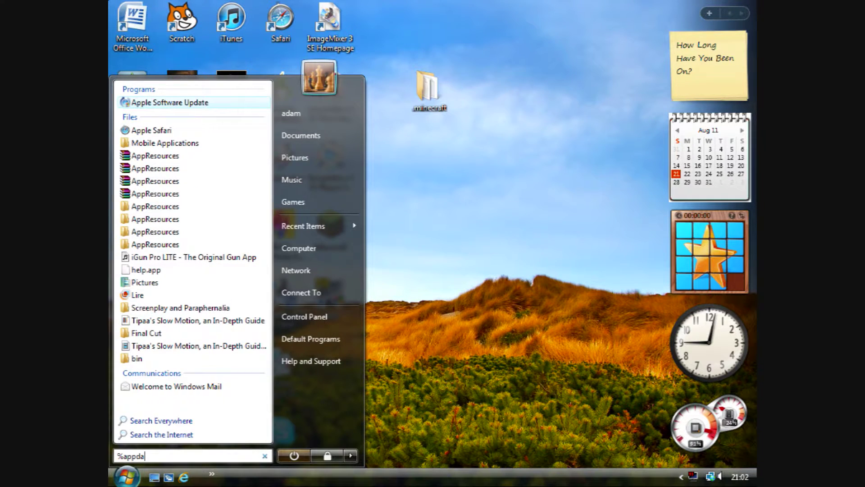
text(ta)
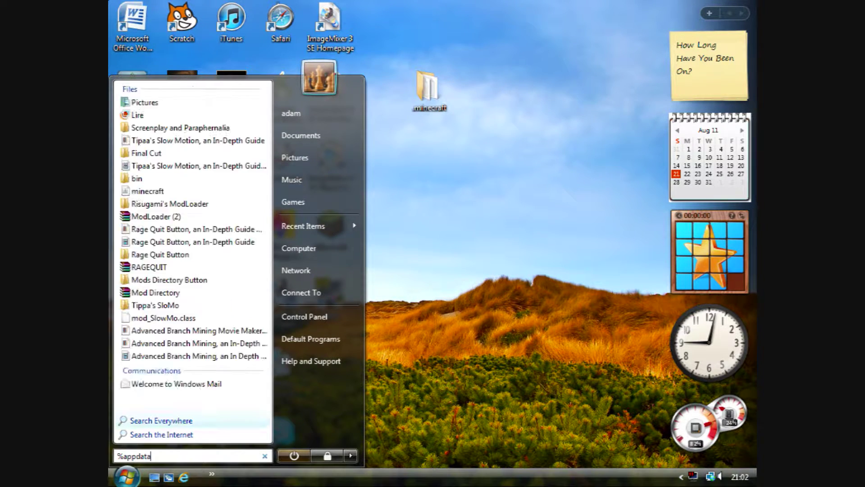
text(%\)
click(164, 99)
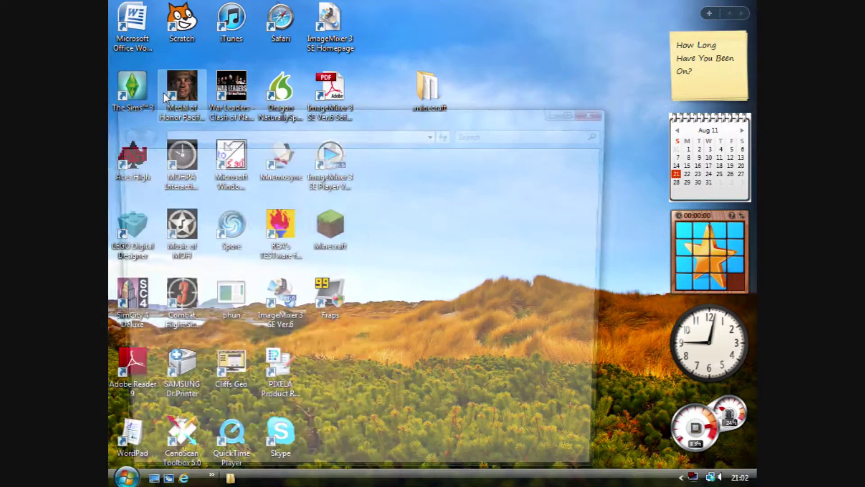
double_click(421, 223)
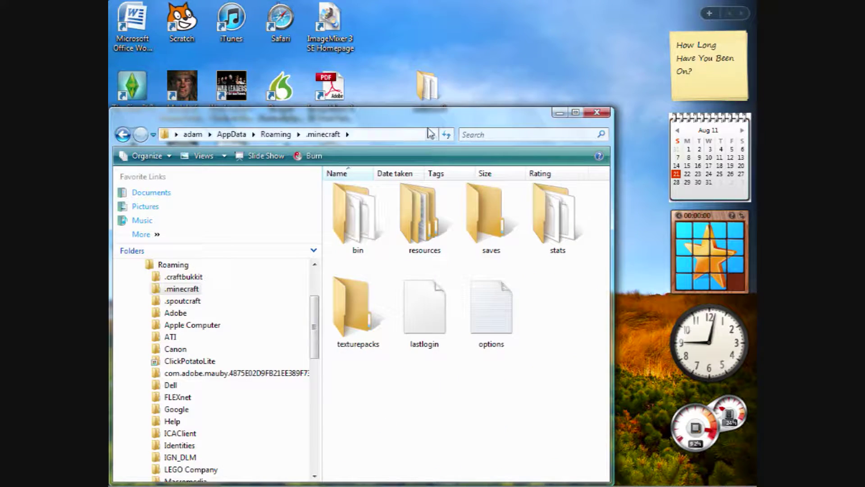
- Create a new folder named Mods inside the .minecraft folder
drag(425, 126, 429, 73)
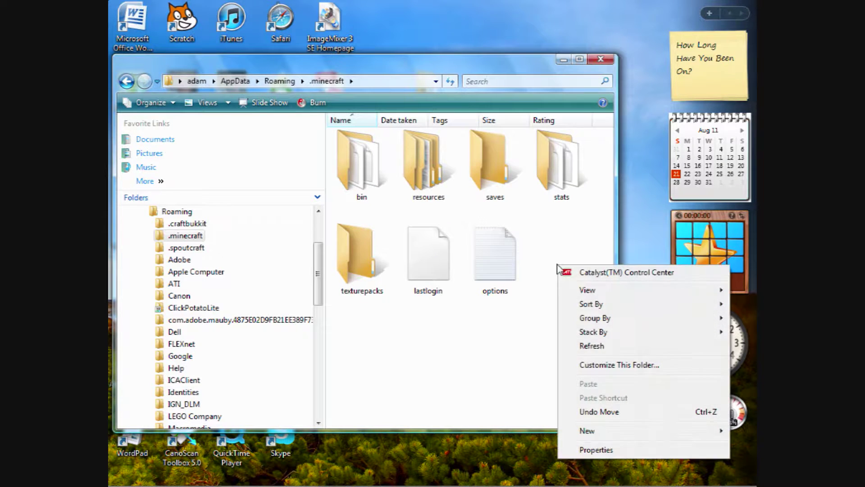
right_click(559, 267)
mouse_move(585, 430)
click(378, 246)
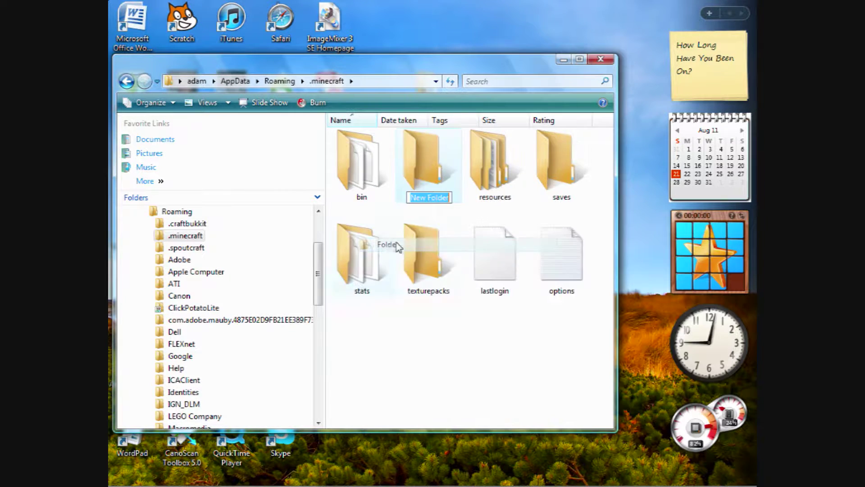
text(Mods)
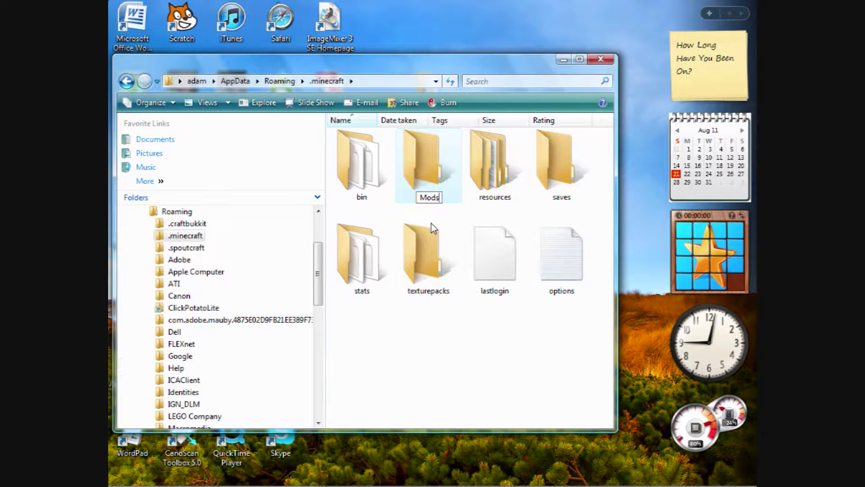
- Create a text document named Mod 1 inside the Mods folder and close the folder window
double_click(415, 181)
right_click(368, 192)
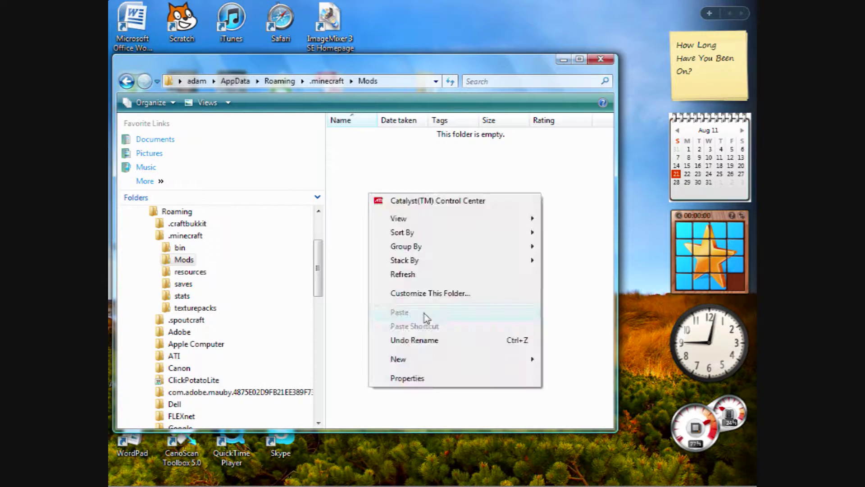
mouse_move(441, 363)
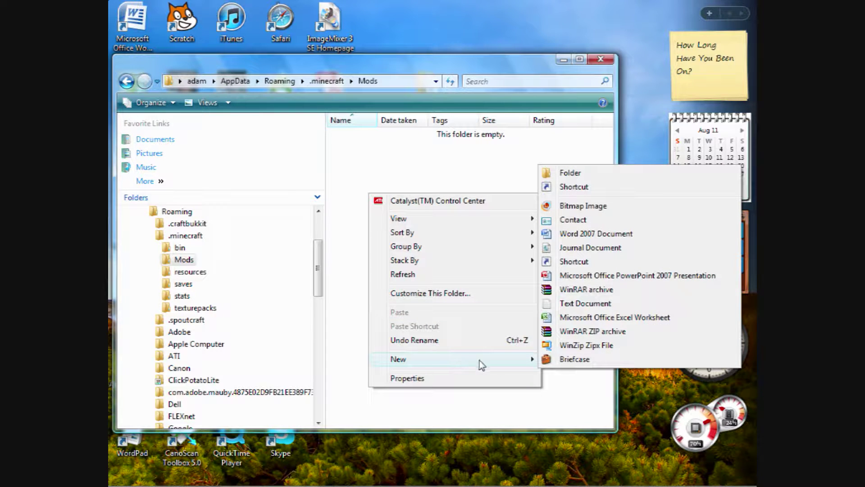
click(582, 303)
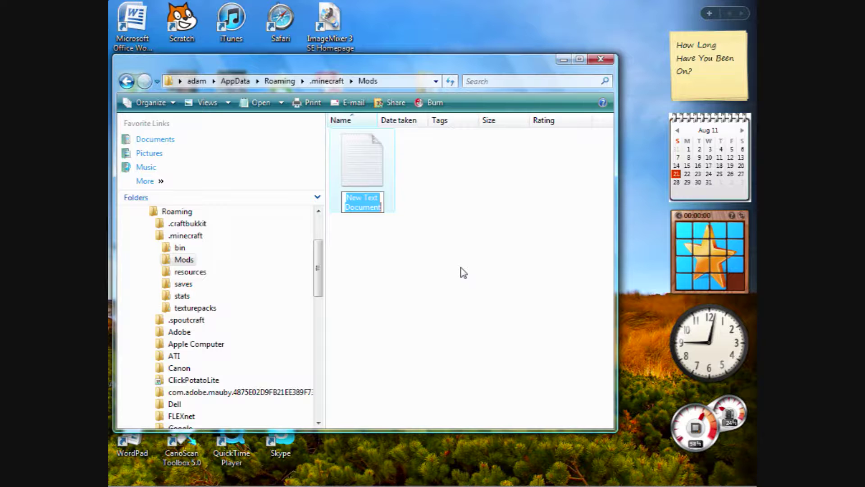
text(Mod 1)
click(474, 268)
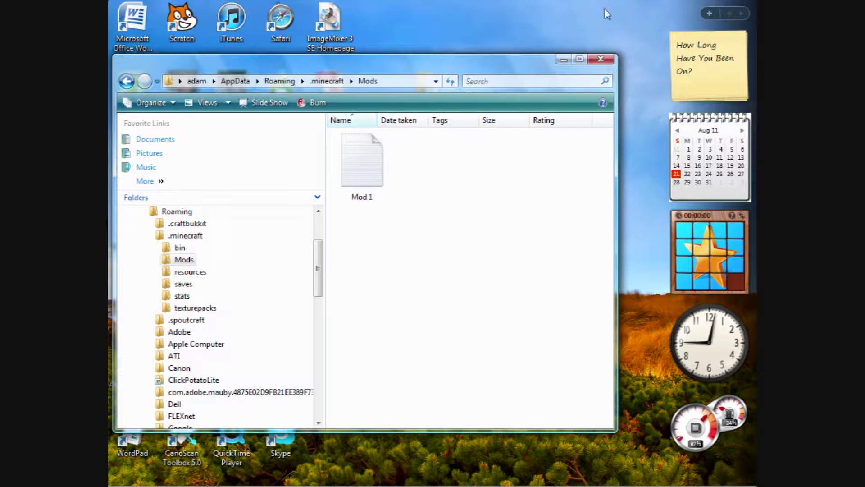
click(599, 59)
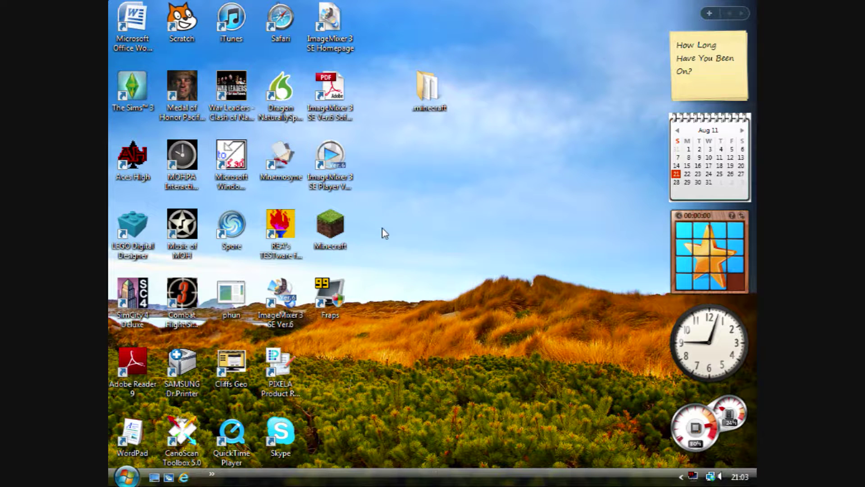
- Switch to Internet Explorer, search Google for the Minecraft forum and open the minecraftforum.net result
click(185, 478)
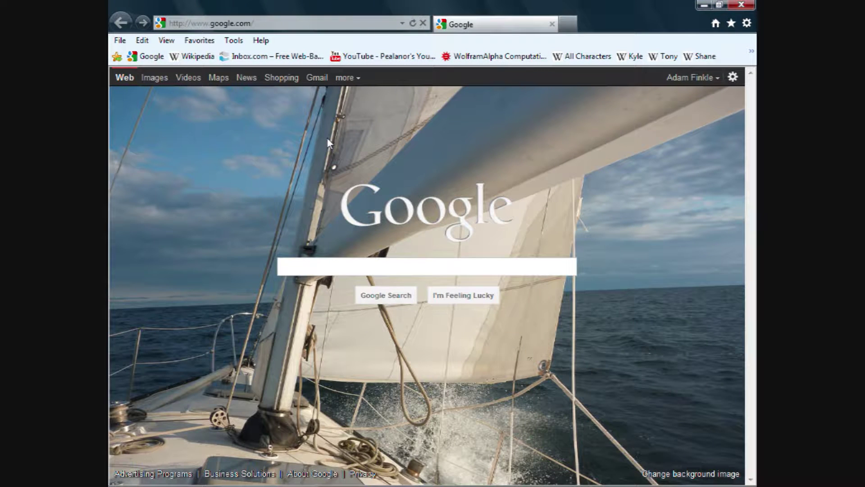
text(minecra)
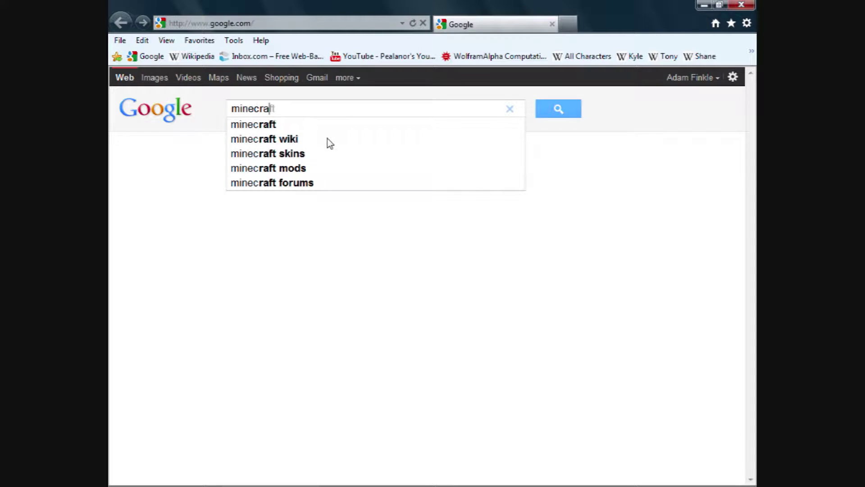
text(ft forun)
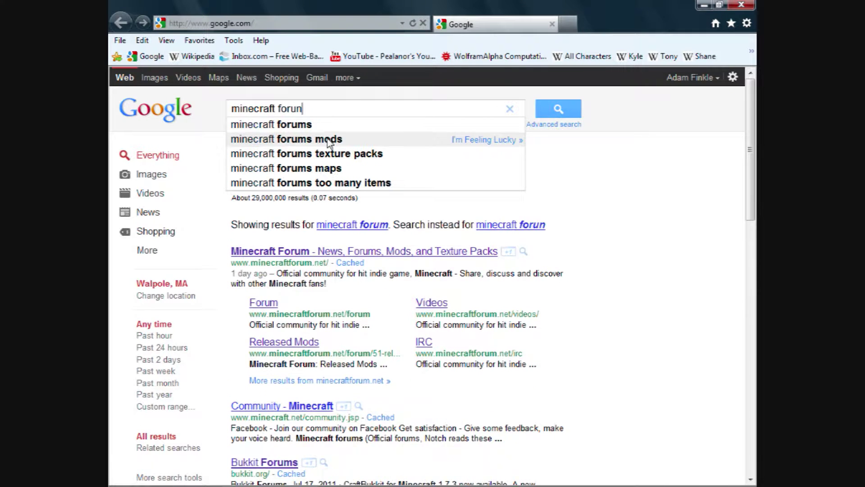
click(329, 253)
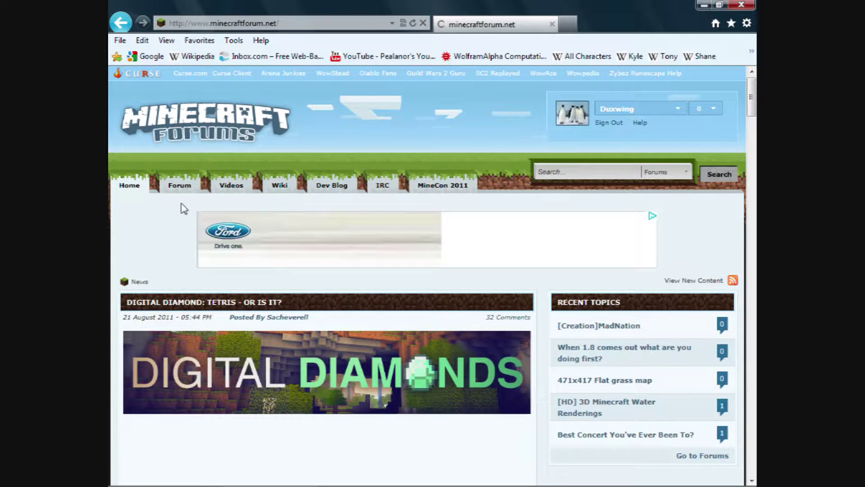
- Go to the site's Forum listing and open the Released Mods section under Mapping and Modding
click(180, 186)
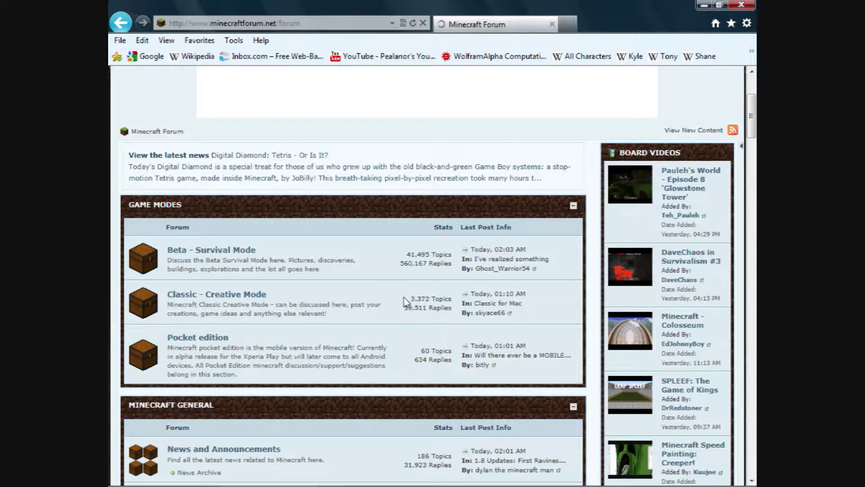
scroll(392, 301, down, 12)
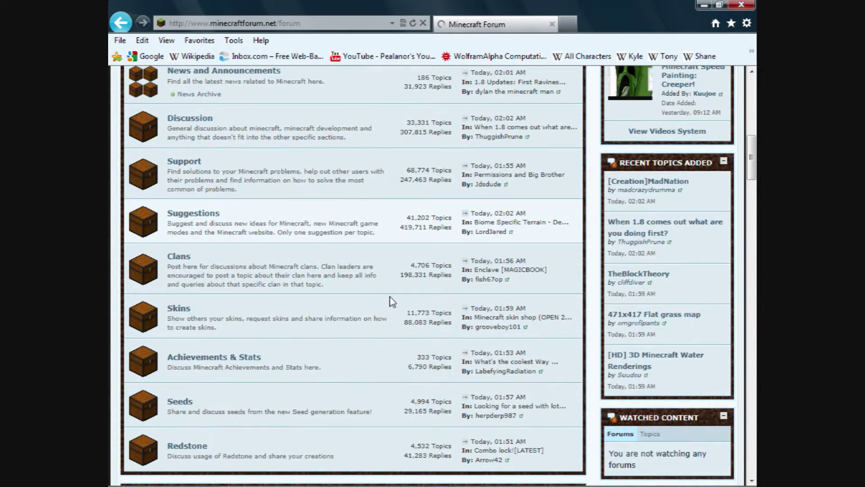
scroll(390, 301, down, 10)
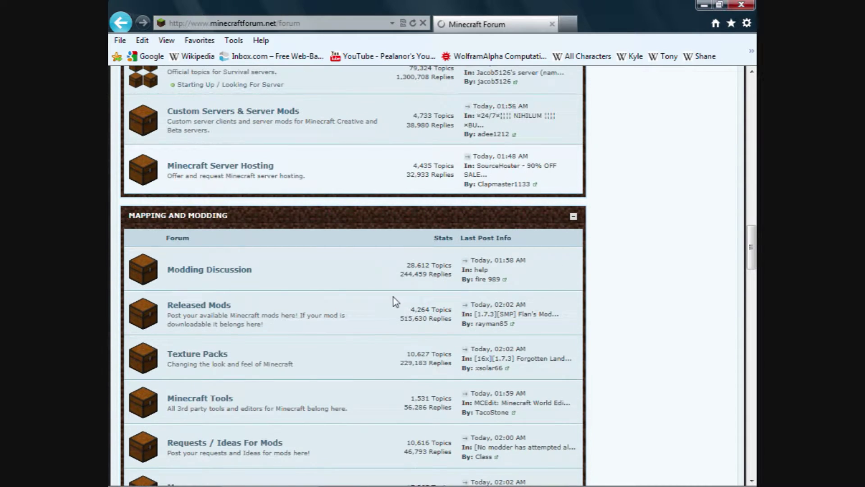
click(194, 306)
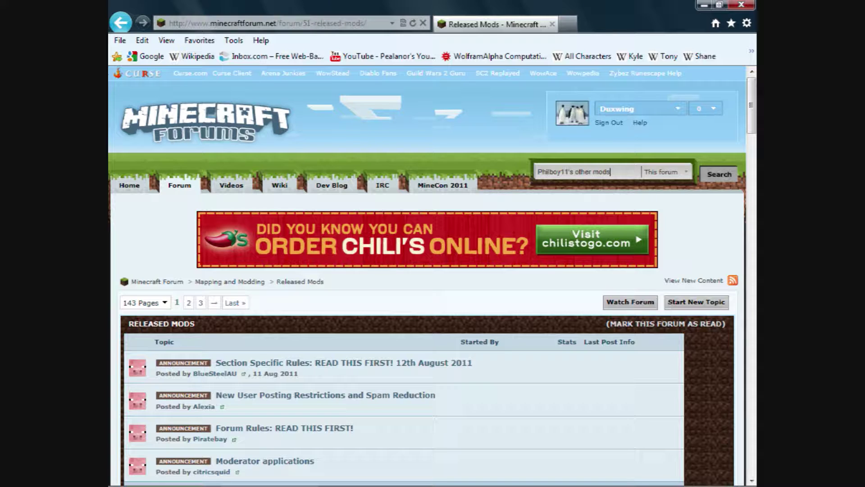
- Search this forum for "Philboy11's other mods" and open the first post of the "[1.7.3] Philboy11's Other Mods!" topic
click(720, 176)
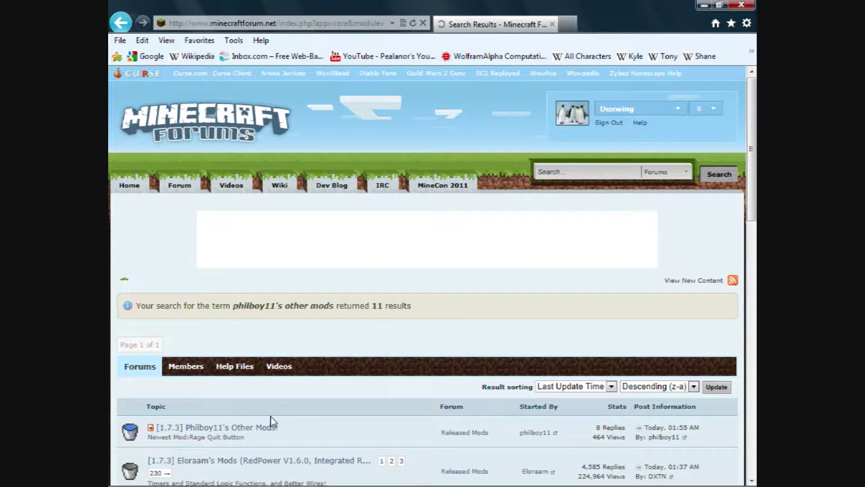
scroll(328, 418, down, 1)
scroll(327, 418, down, 1)
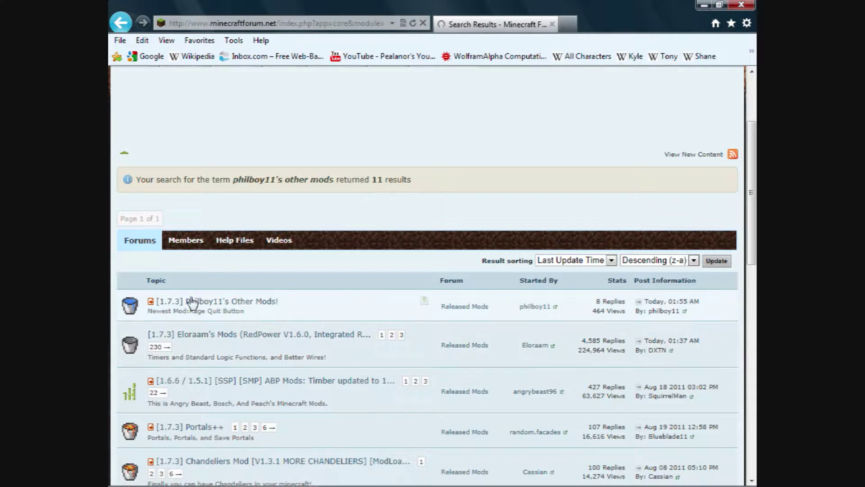
click(189, 301)
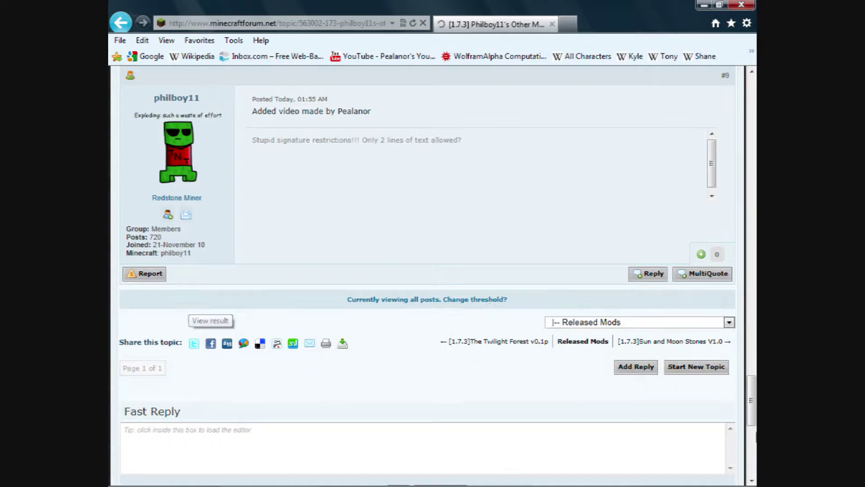
drag(753, 407, 745, 282)
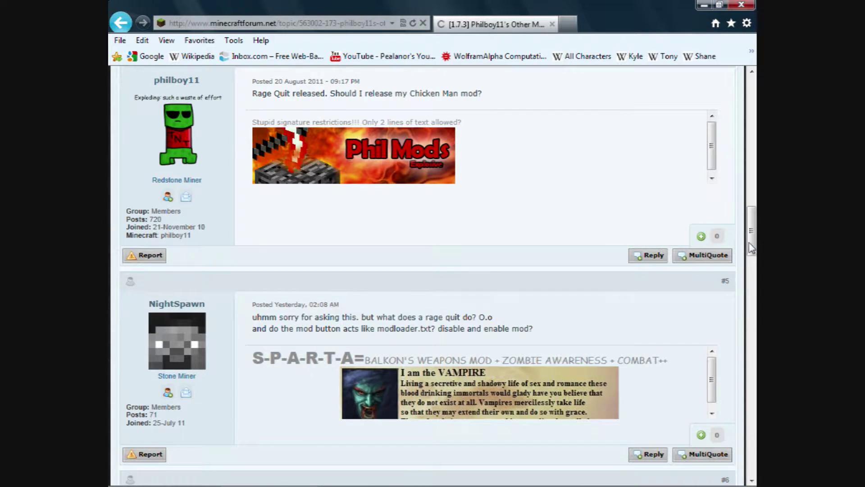
scroll(424, 387, up, 15)
scroll(424, 388, down, 4)
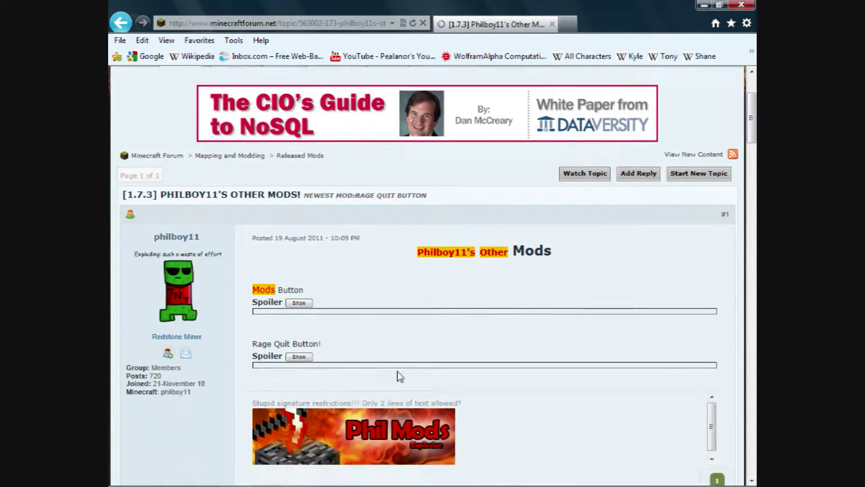
- Reveal the Mods Button spoiler, request its manual install download and show the save options for Mod Directory.zip
click(299, 240)
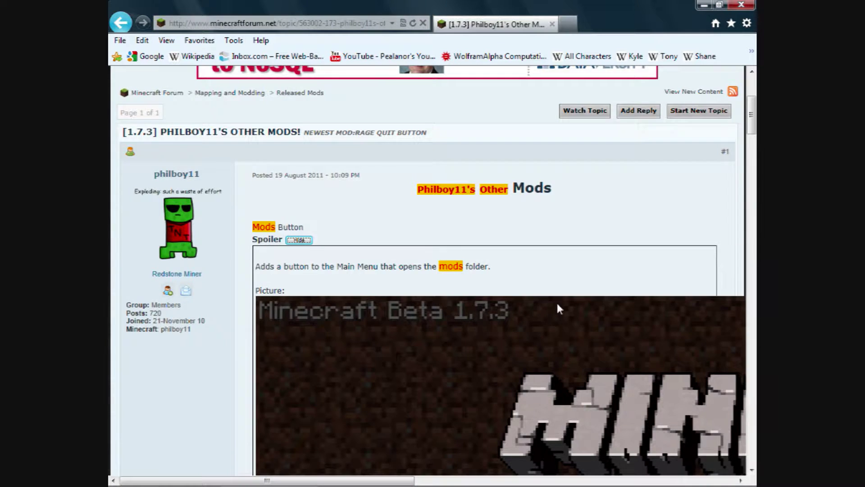
scroll(545, 300, down, 14)
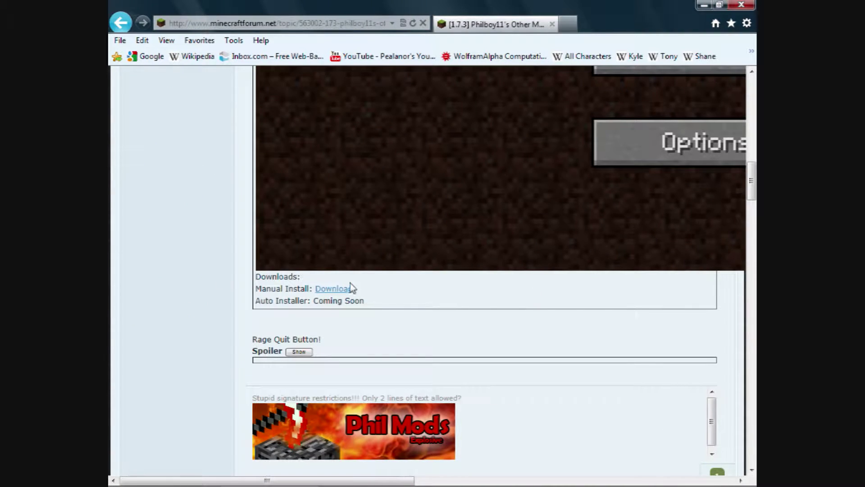
click(336, 289)
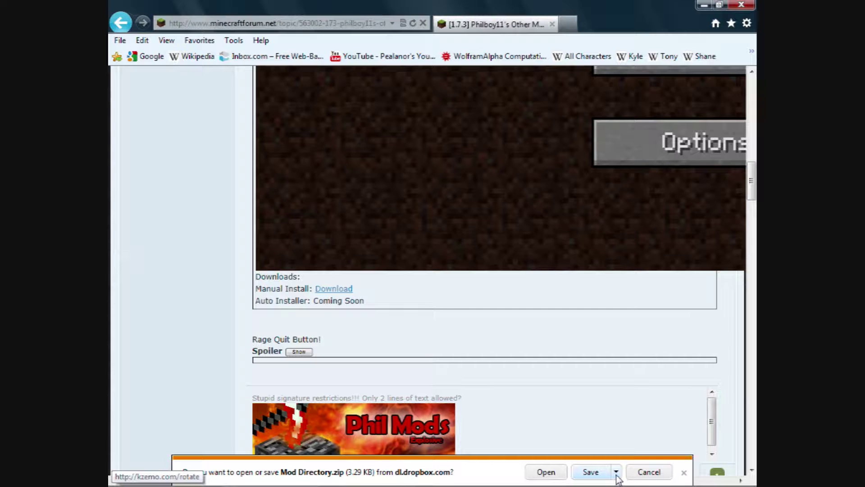
click(616, 472)
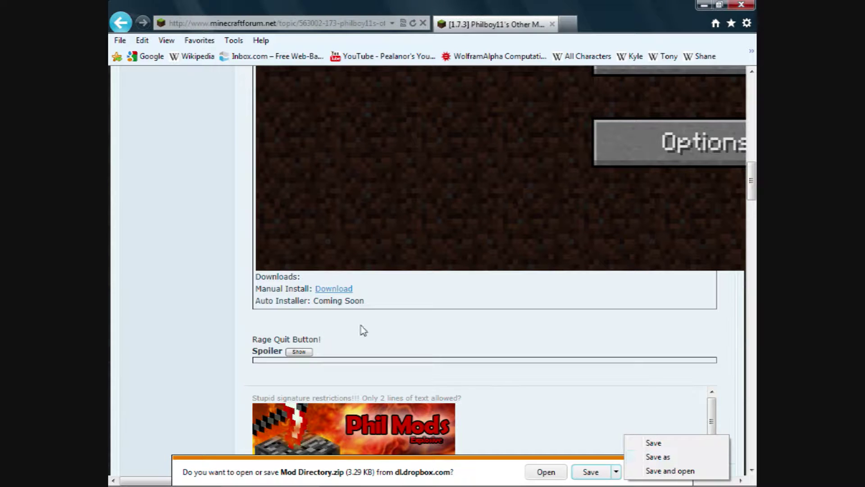
- Dismiss the Mod Directory.zip download prompt without saving and close the browser
click(174, 327)
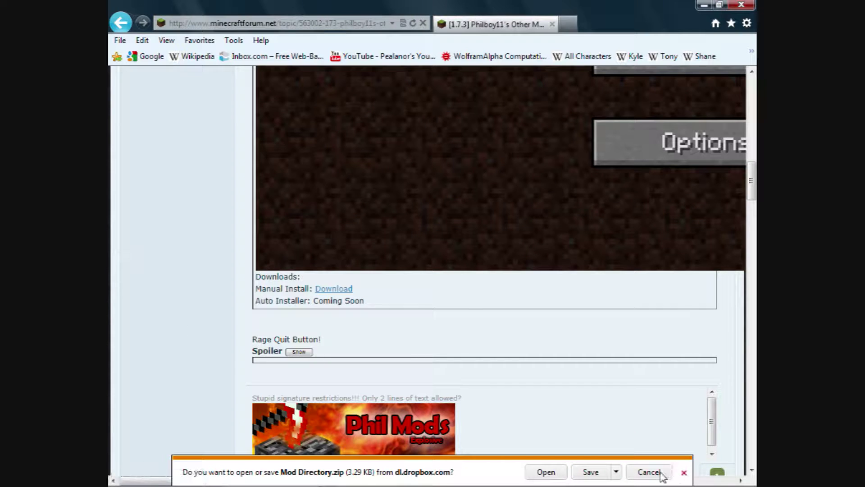
click(684, 474)
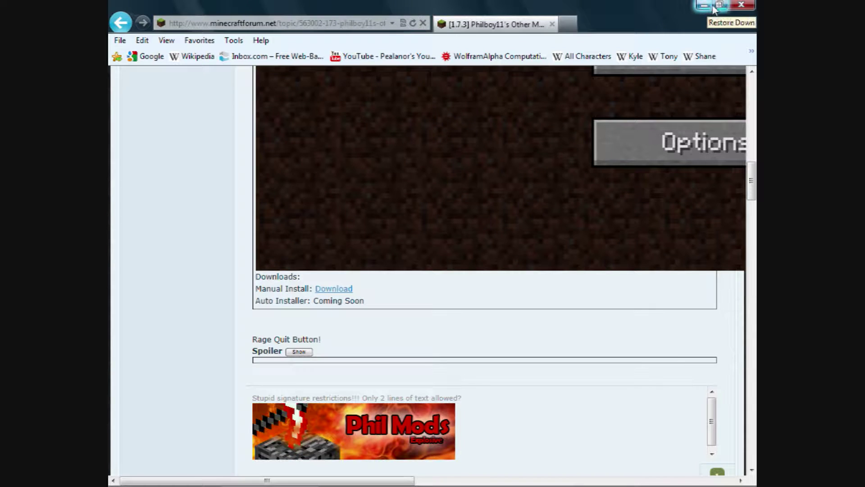
click(746, 5)
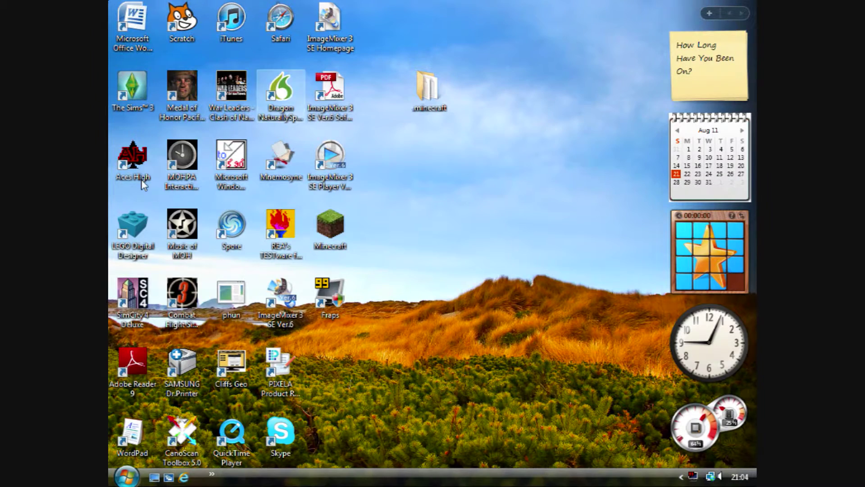
- Browse from Documents through Fun, Minecraft Parphernalia and Minecraft Mods to the Mods Directory Button folder
click(118, 481)
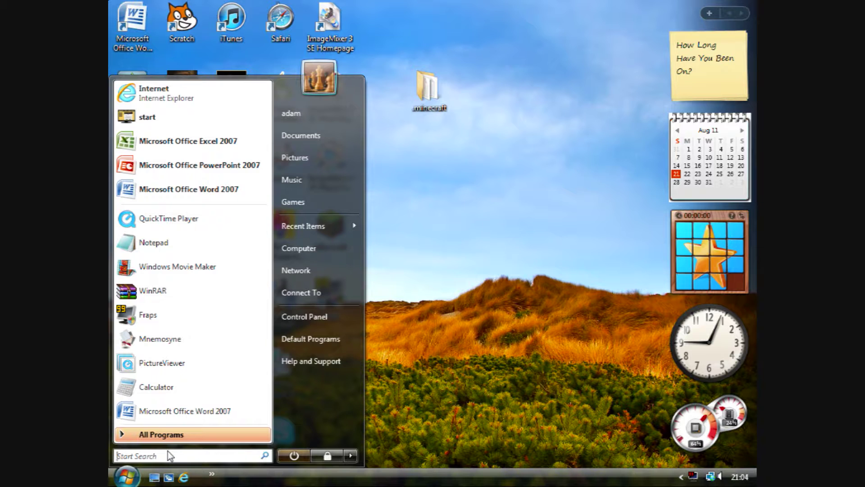
click(342, 134)
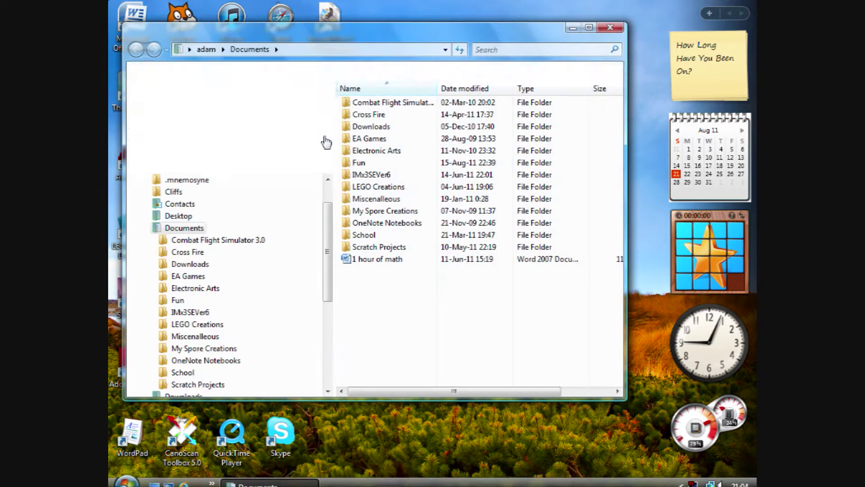
double_click(371, 165)
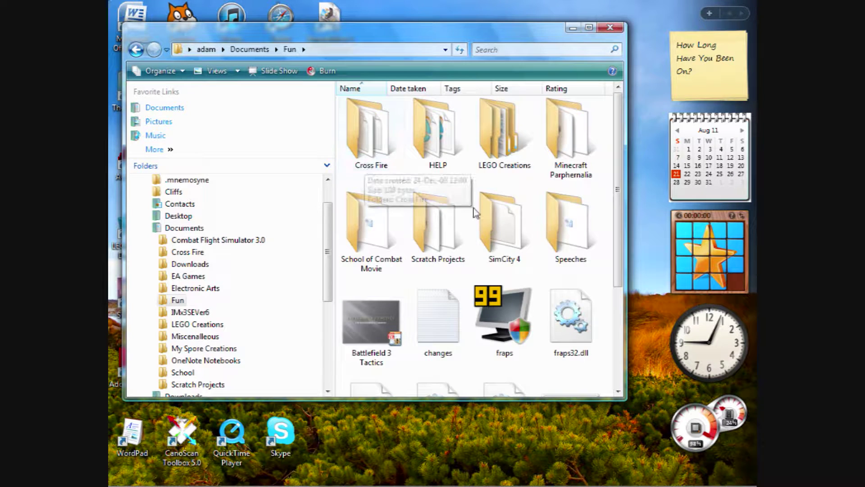
double_click(581, 153)
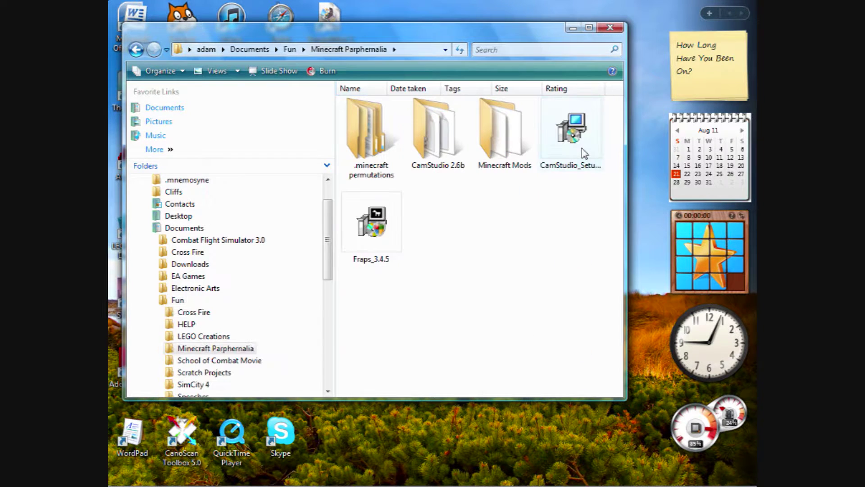
double_click(504, 157)
scroll(616, 269, down, 2)
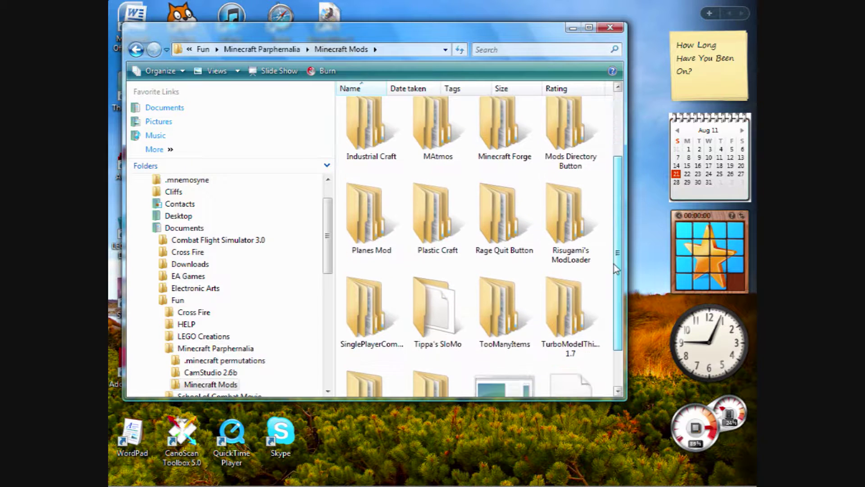
scroll(616, 269, down, 2)
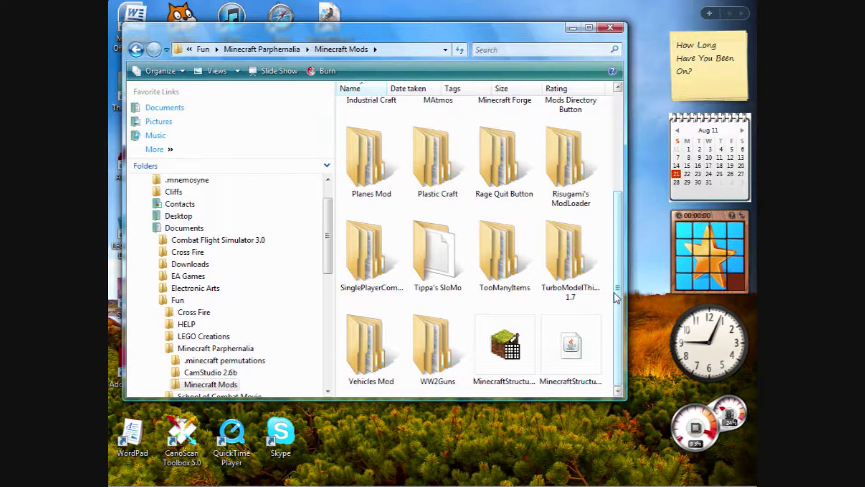
scroll(617, 256, up, 2)
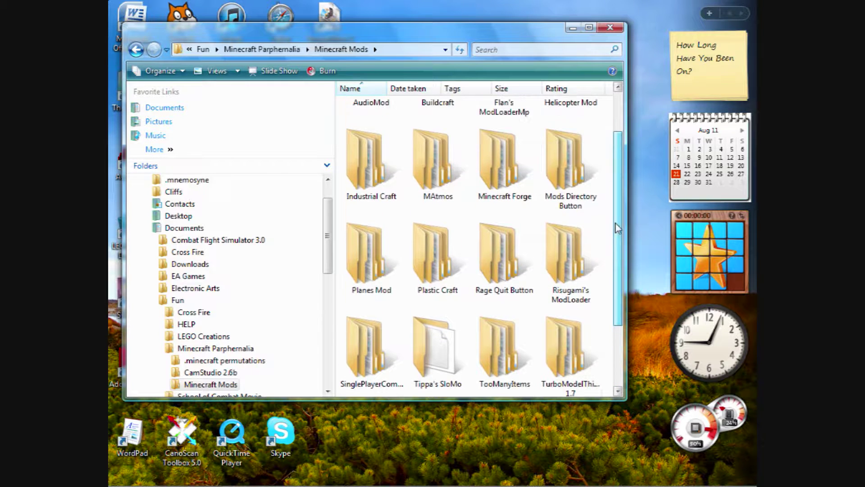
double_click(561, 174)
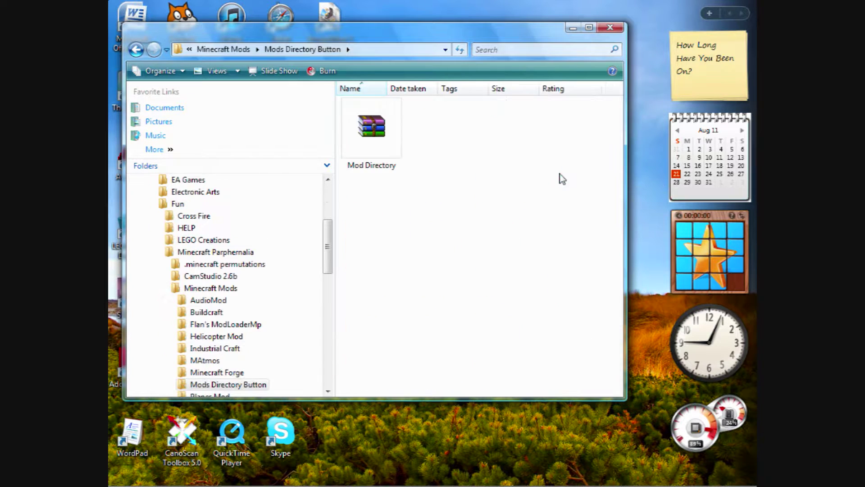
- Open the Mod Directory archive with WinRAR, close the folder window and move the archive window to the desktop's upper-left area
right_click(364, 143)
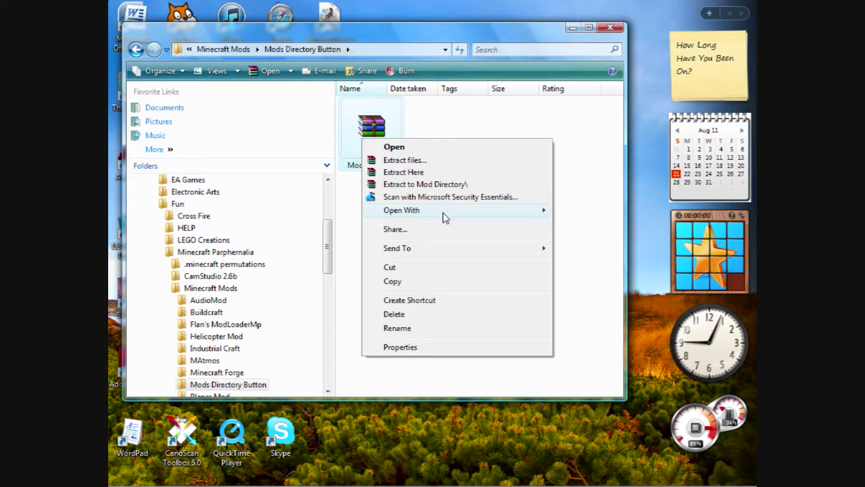
mouse_move(444, 211)
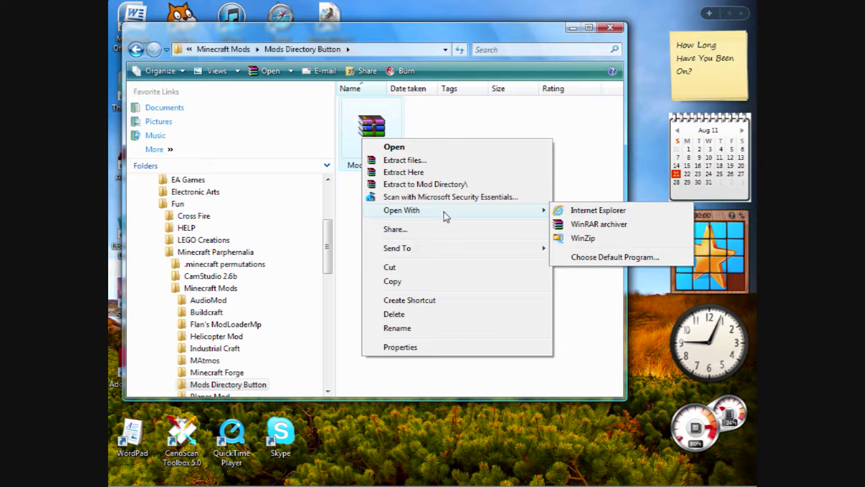
click(637, 227)
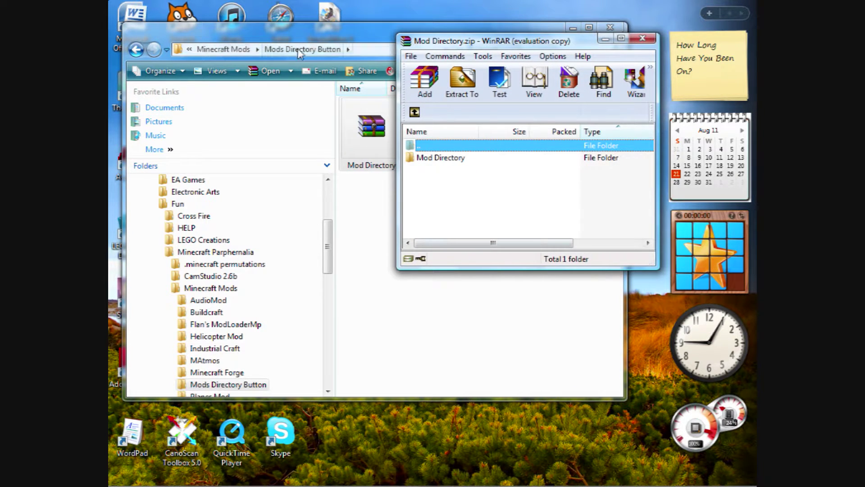
click(515, 248)
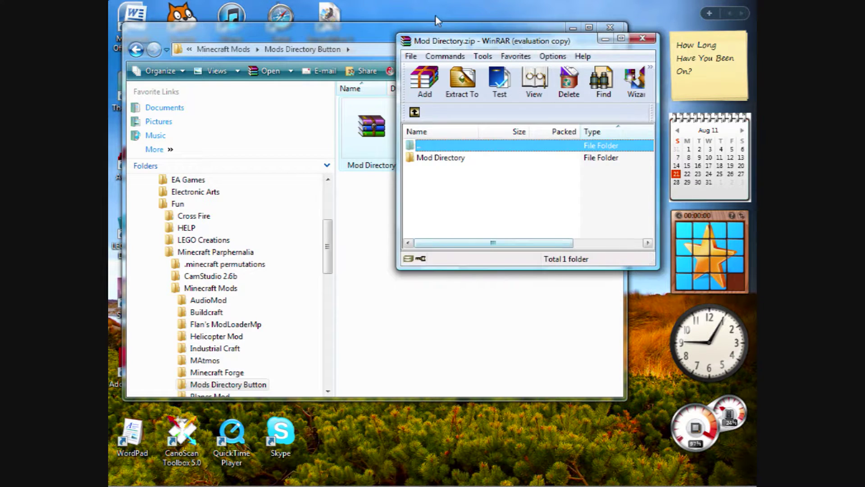
click(346, 36)
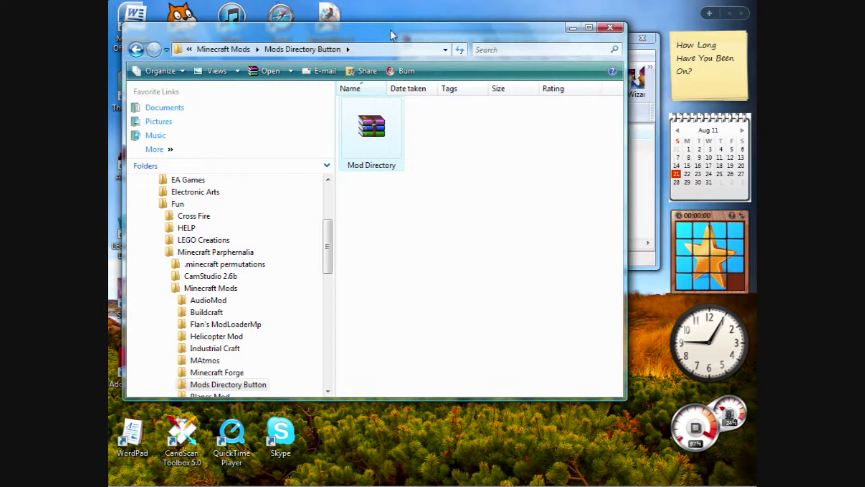
click(611, 31)
drag(496, 43, 209, 38)
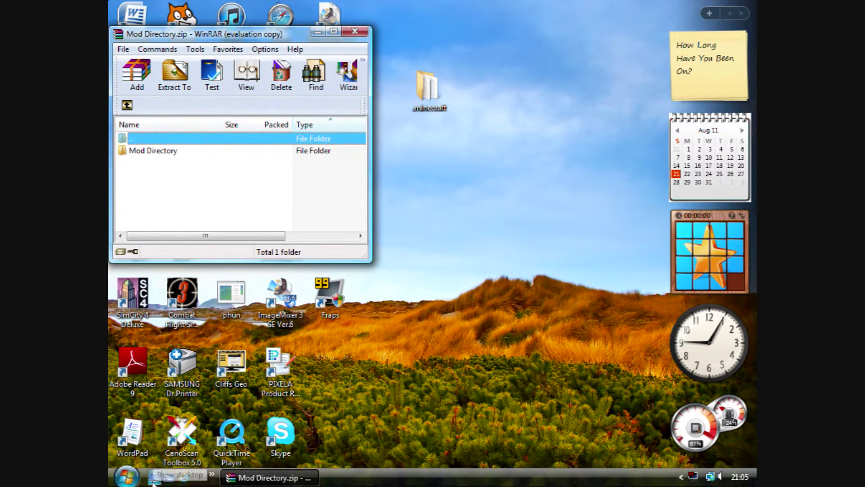
- Go to %appdata%, open the bin folder inside .minecraft and shift its window to uncover part of the mod archive
click(123, 476)
text(%app)
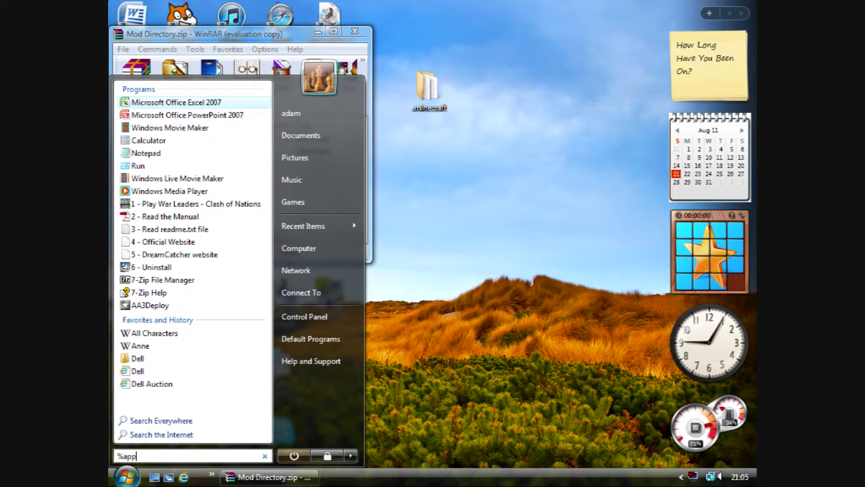
text(data%)
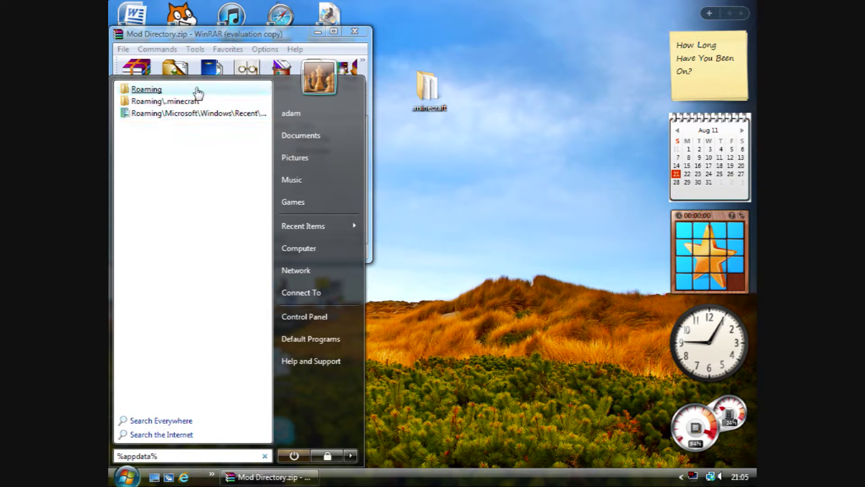
click(191, 90)
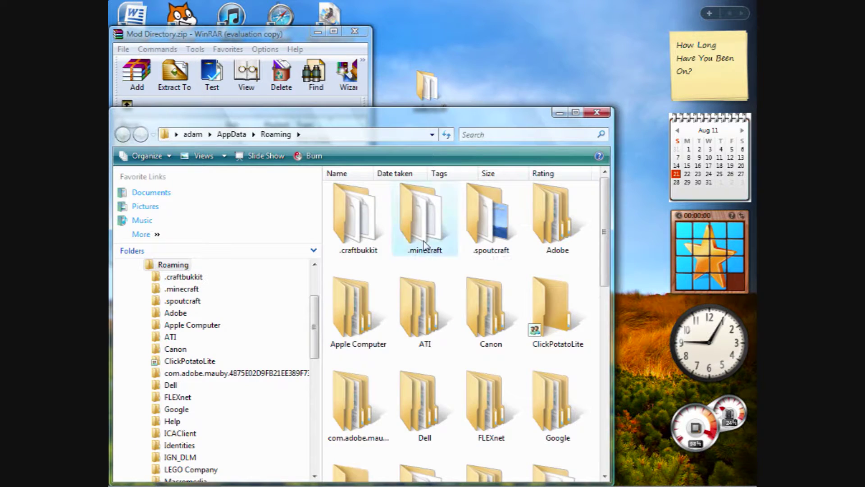
double_click(395, 228)
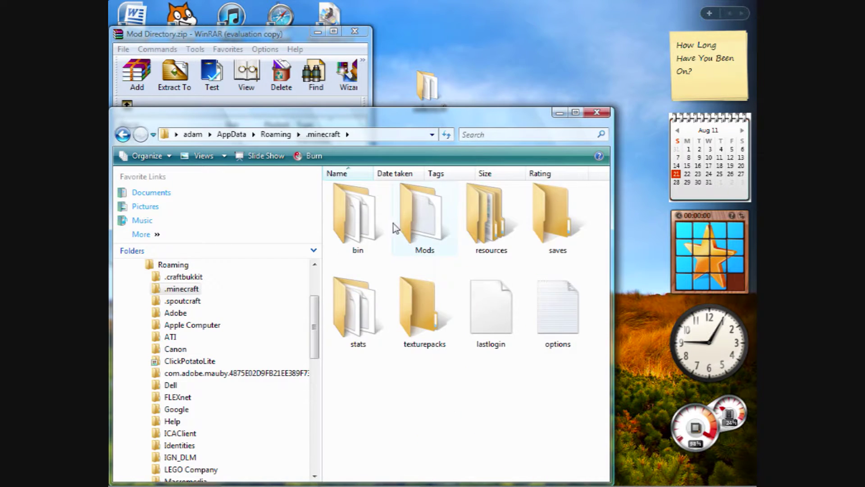
double_click(366, 228)
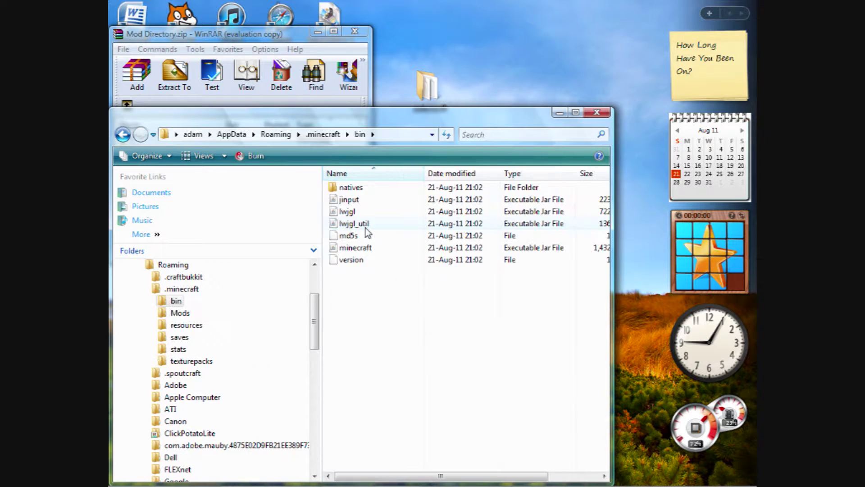
drag(370, 123, 422, 79)
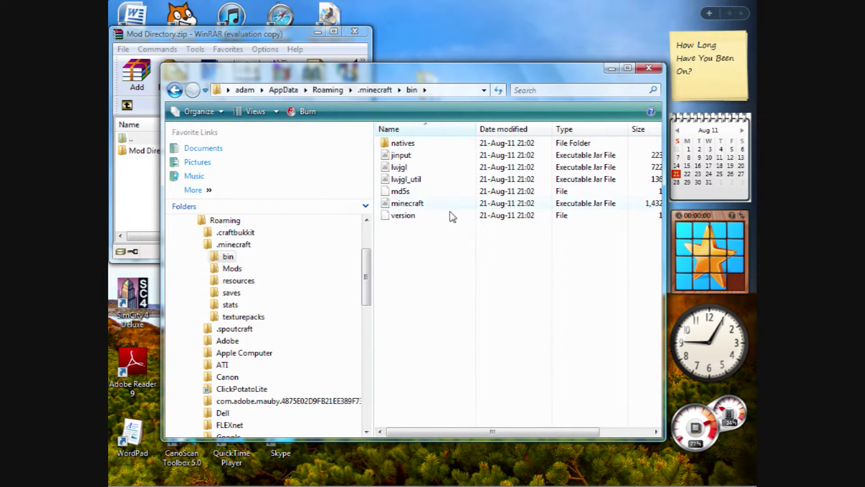
- Open minecraft.jar with WinRAR, dismiss the licence notice, close the bin folder and place the archive beside Mod Directory.zip
right_click(419, 205)
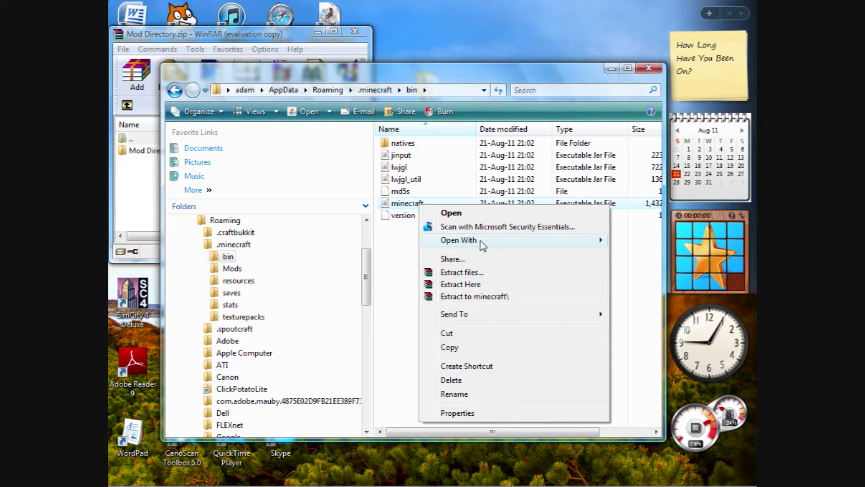
mouse_move(480, 243)
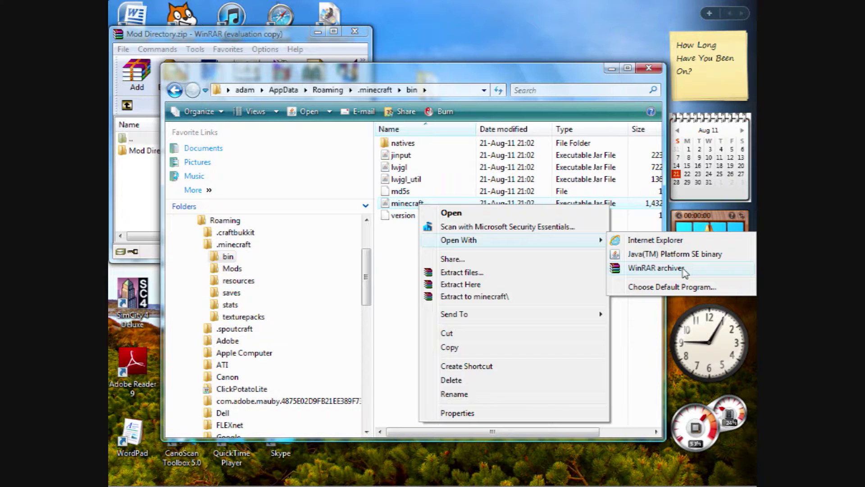
click(656, 267)
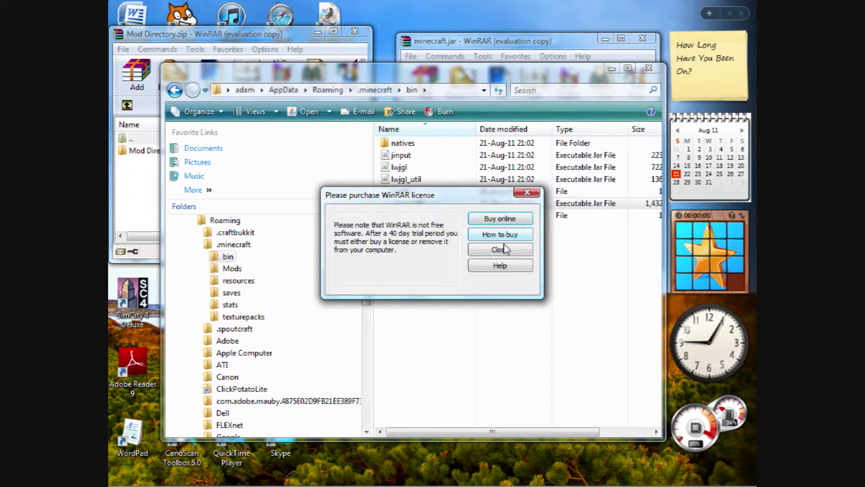
click(505, 249)
click(647, 69)
drag(501, 42, 512, 23)
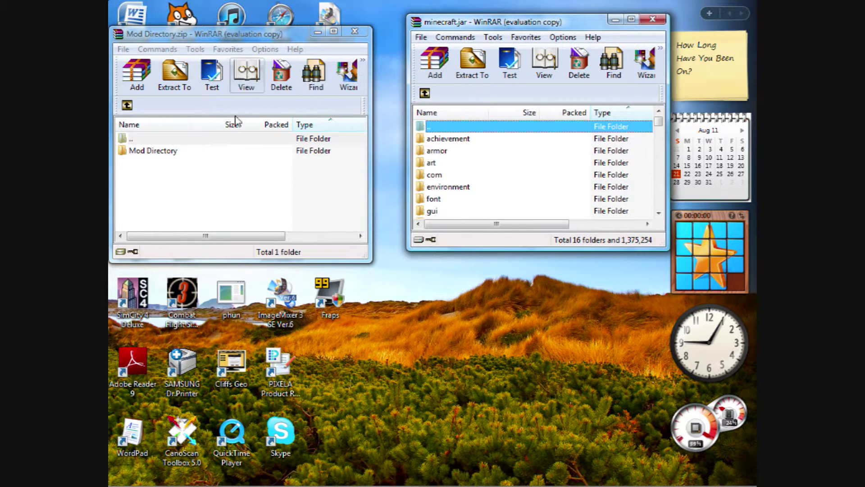
- Open the Mod Directory folder inside Mod Directory.zip and select fu.class
double_click(149, 151)
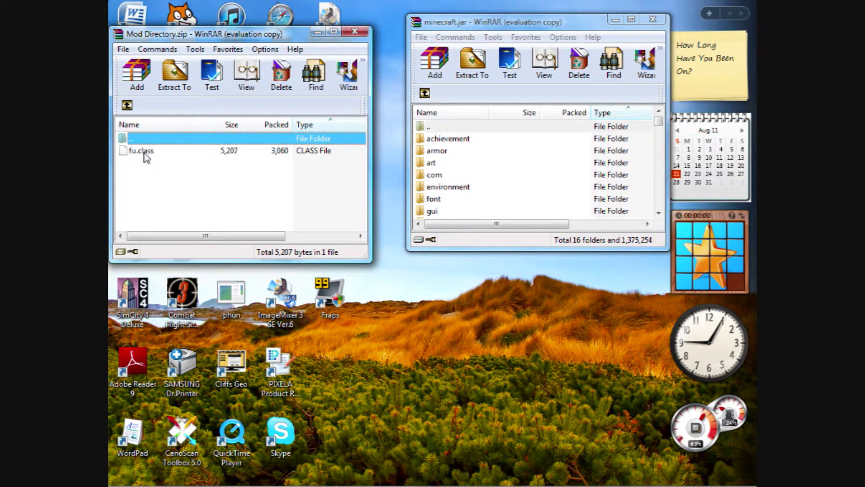
click(144, 151)
- Delete the META-INF folder from minecraft.jar and confirm the deletion
click(550, 163)
scroll(549, 166, down, 3)
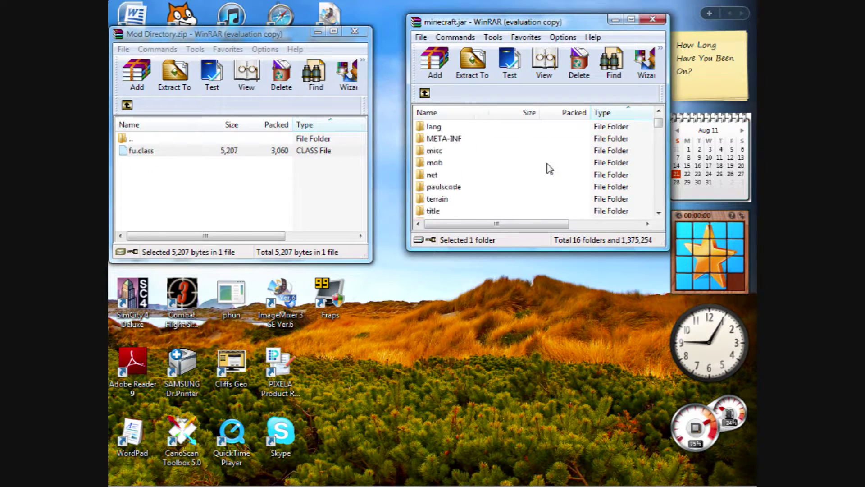
scroll(548, 166, down, 1)
scroll(545, 163, up, 2)
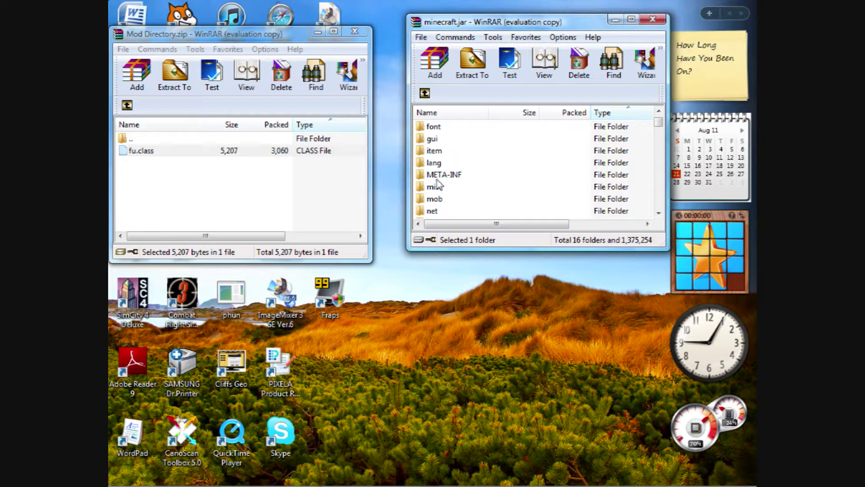
right_click(437, 179)
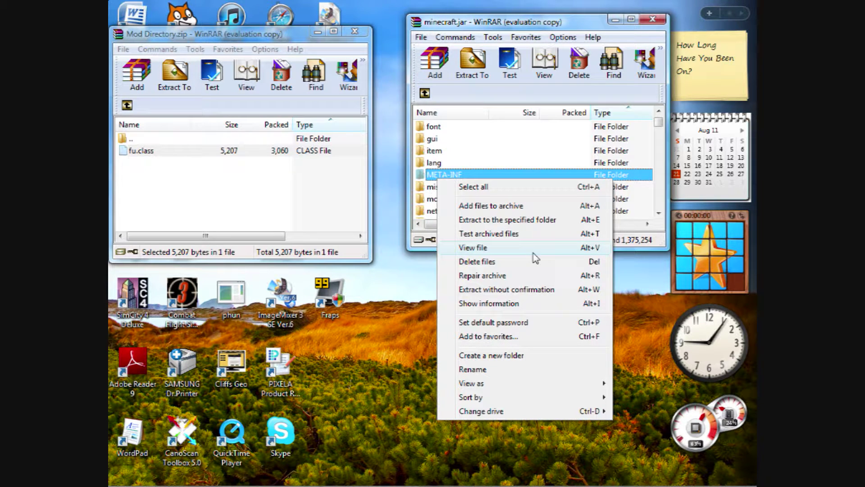
click(520, 269)
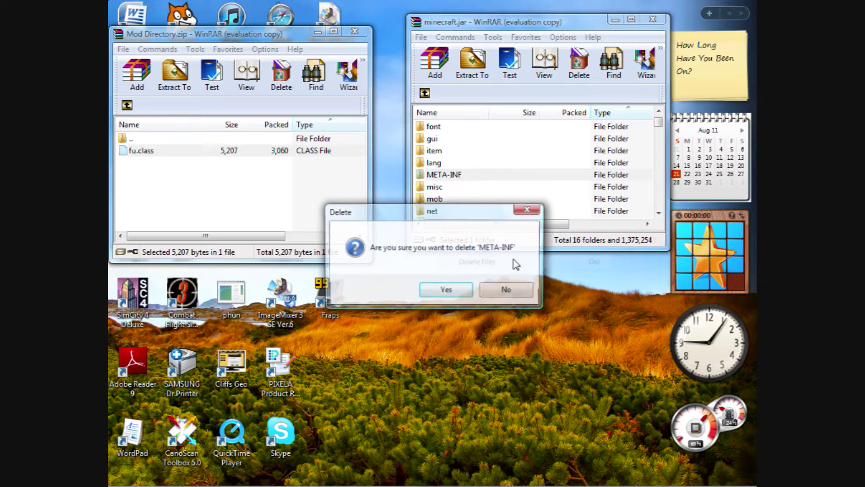
click(442, 290)
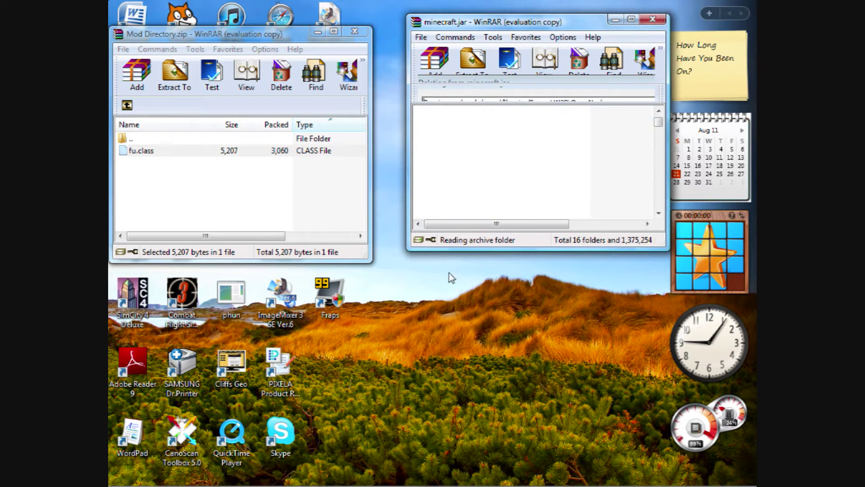
- Add fu.class from Mod Directory.zip to the root of minecraft.jar, keeping the add-and-replace update mode and the other default archive settings
click(594, 153)
scroll(594, 156, down, 15)
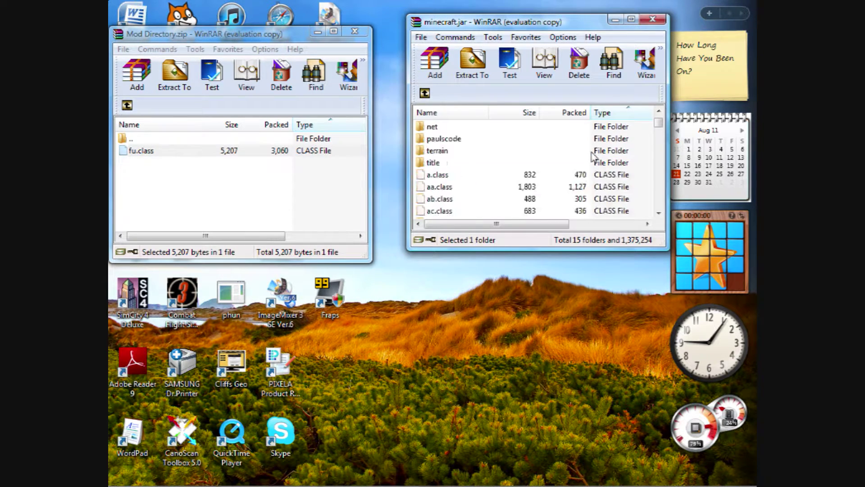
click(135, 153)
drag(135, 154, 540, 177)
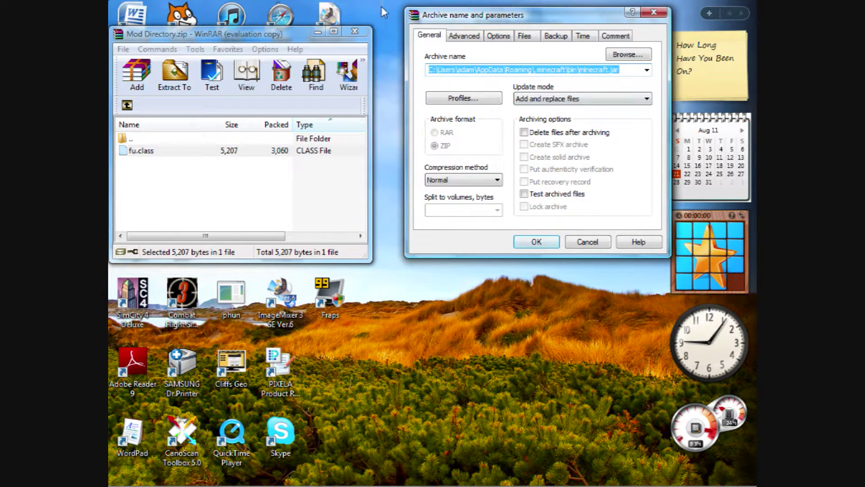
click(549, 247)
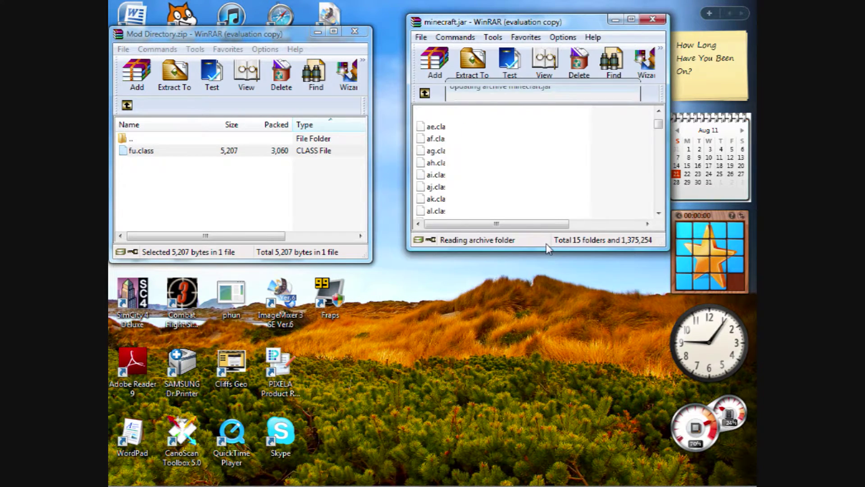
- Close the Mod Directory.zip and minecraft.jar archive windows
click(203, 41)
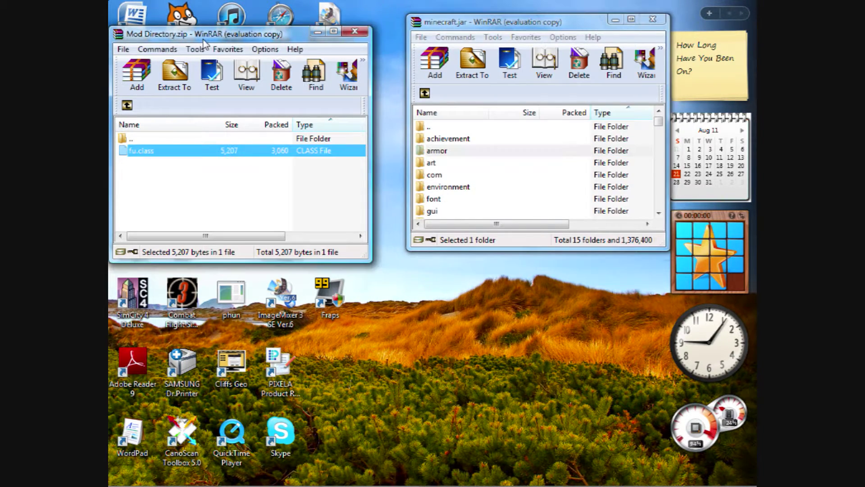
click(355, 32)
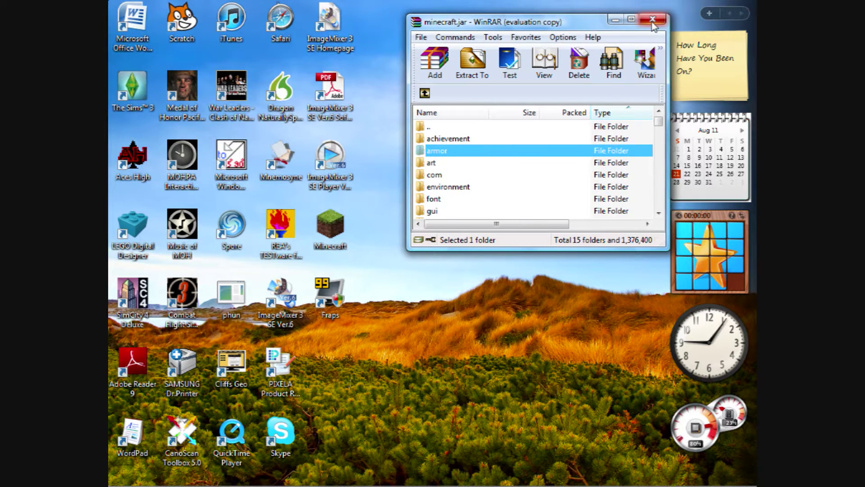
click(652, 20)
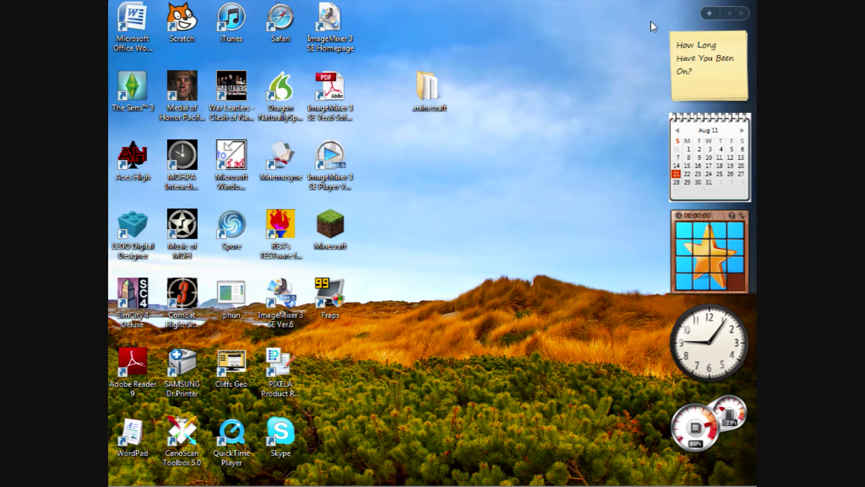
- Switch to Minecraft, logging in with the remembered account, and open the mods folder through the title screen's Mods option
double_click(333, 225)
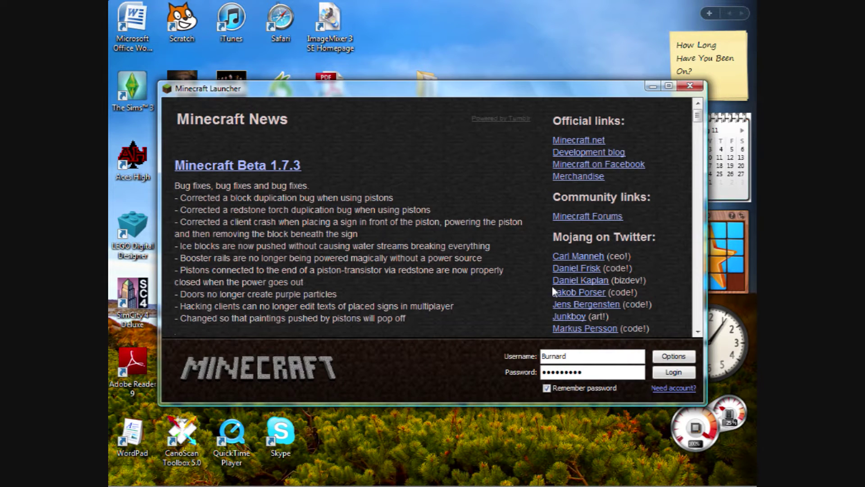
click(675, 375)
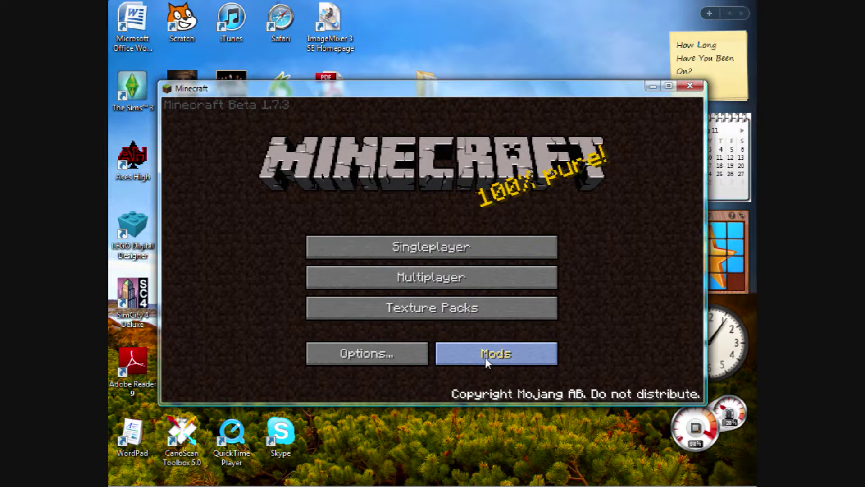
click(486, 356)
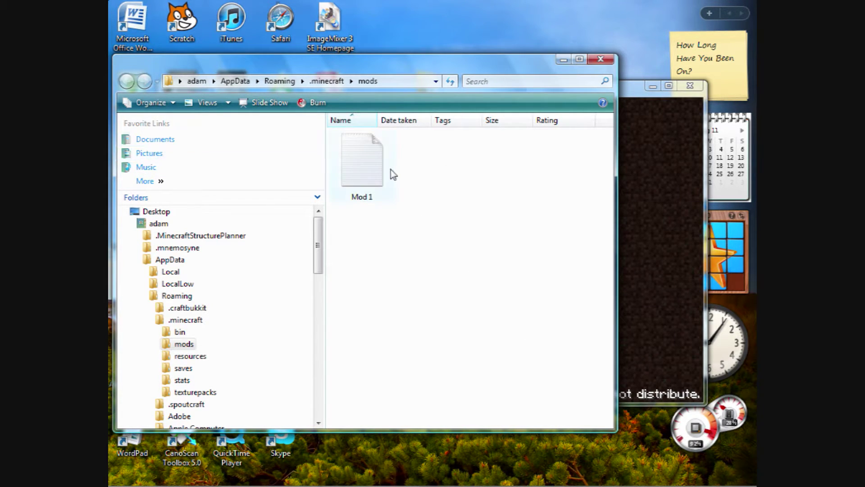
right_click(374, 167)
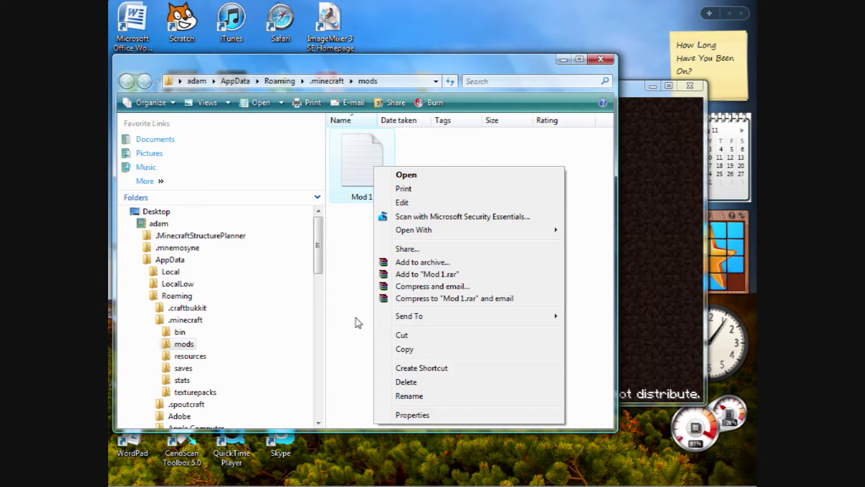
click(353, 340)
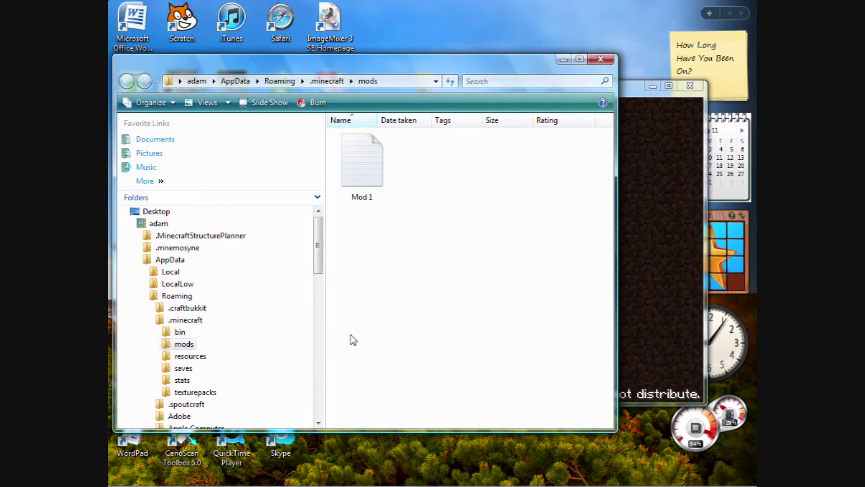